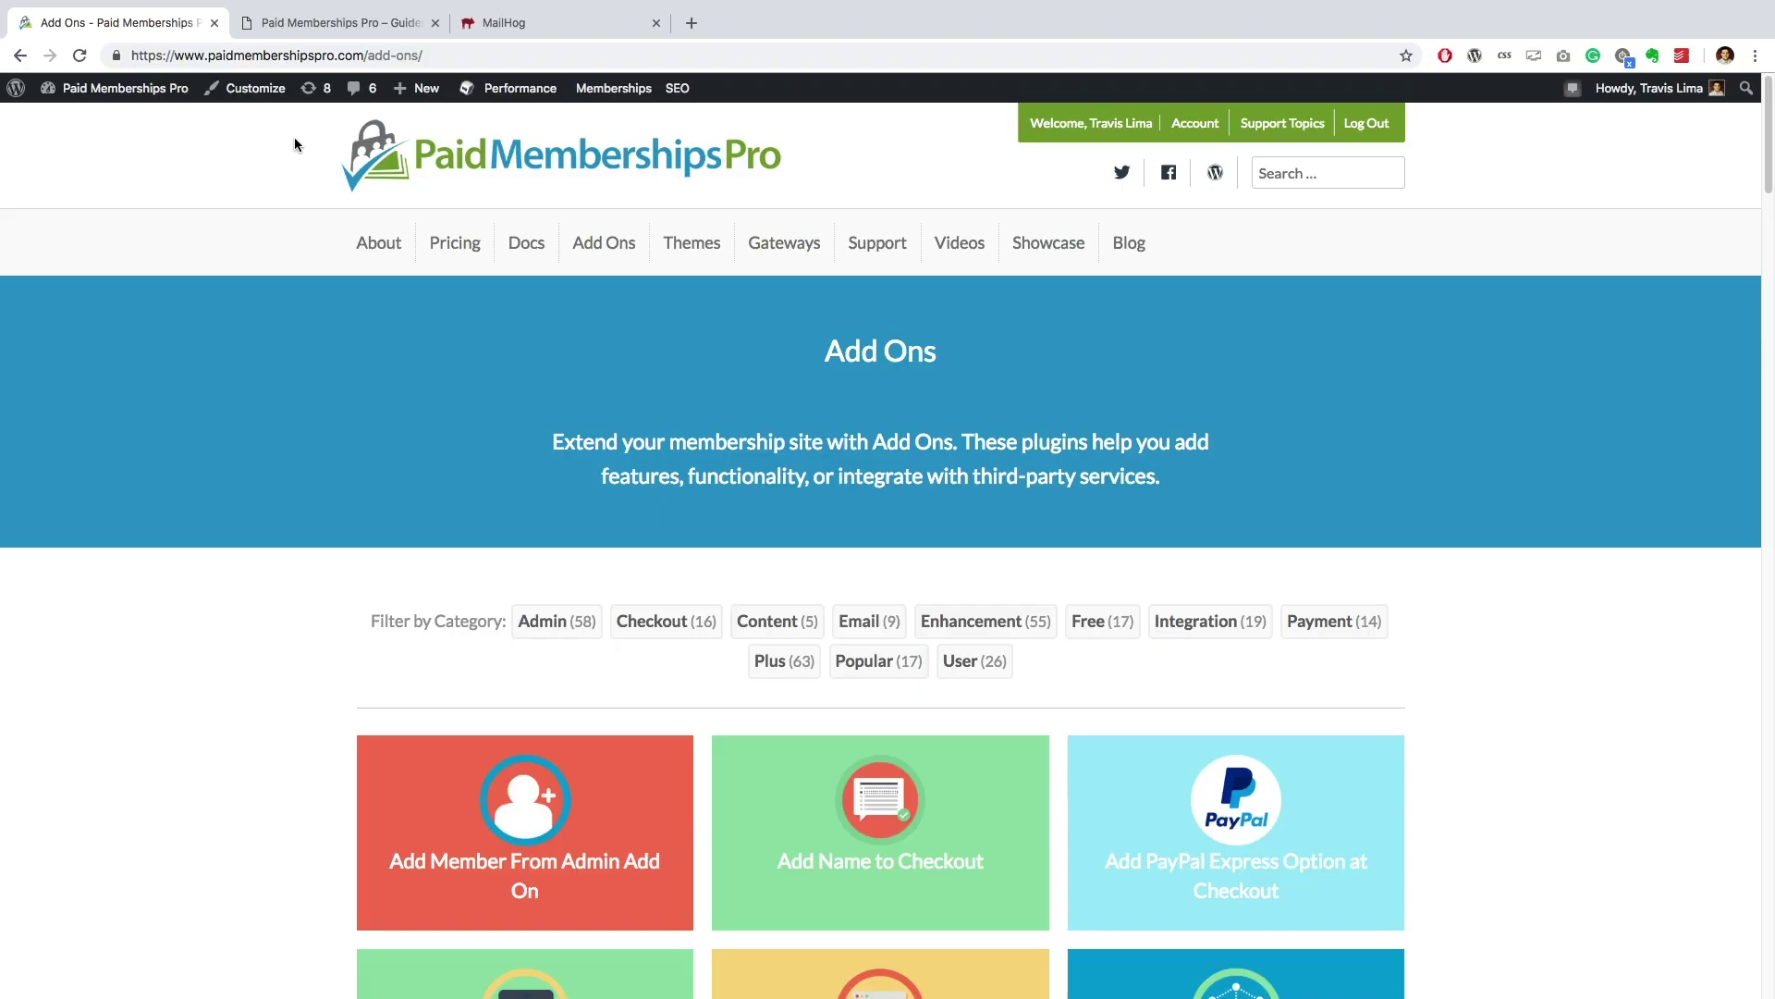
{"action": "scroll", "coordinate": [295, 138], "scroll_direction": "down", "scroll_amount": 3}
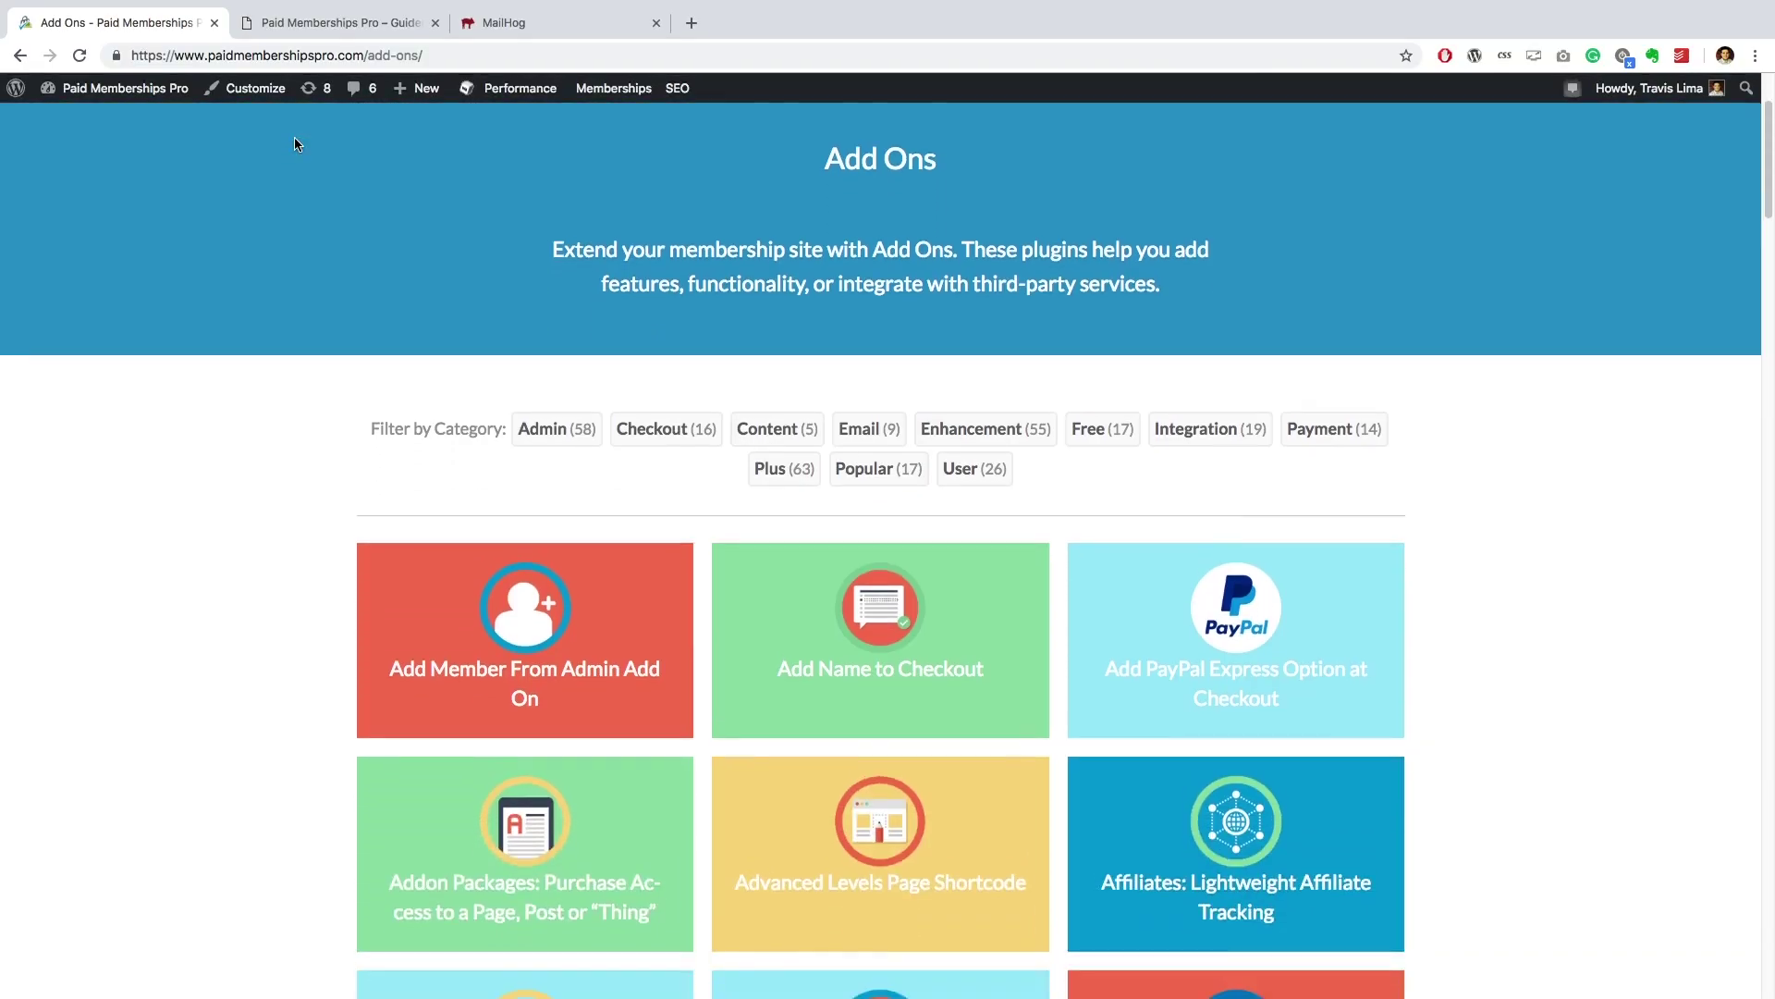
{"action": "scroll", "coordinate": [295, 137], "scroll_direction": "down", "scroll_amount": 3}
{"action": "scroll", "coordinate": [295, 137], "scroll_direction": "down", "scroll_amount": 3}
{"action": "scroll", "coordinate": [294, 137], "scroll_direction": "down", "scroll_amount": 2}
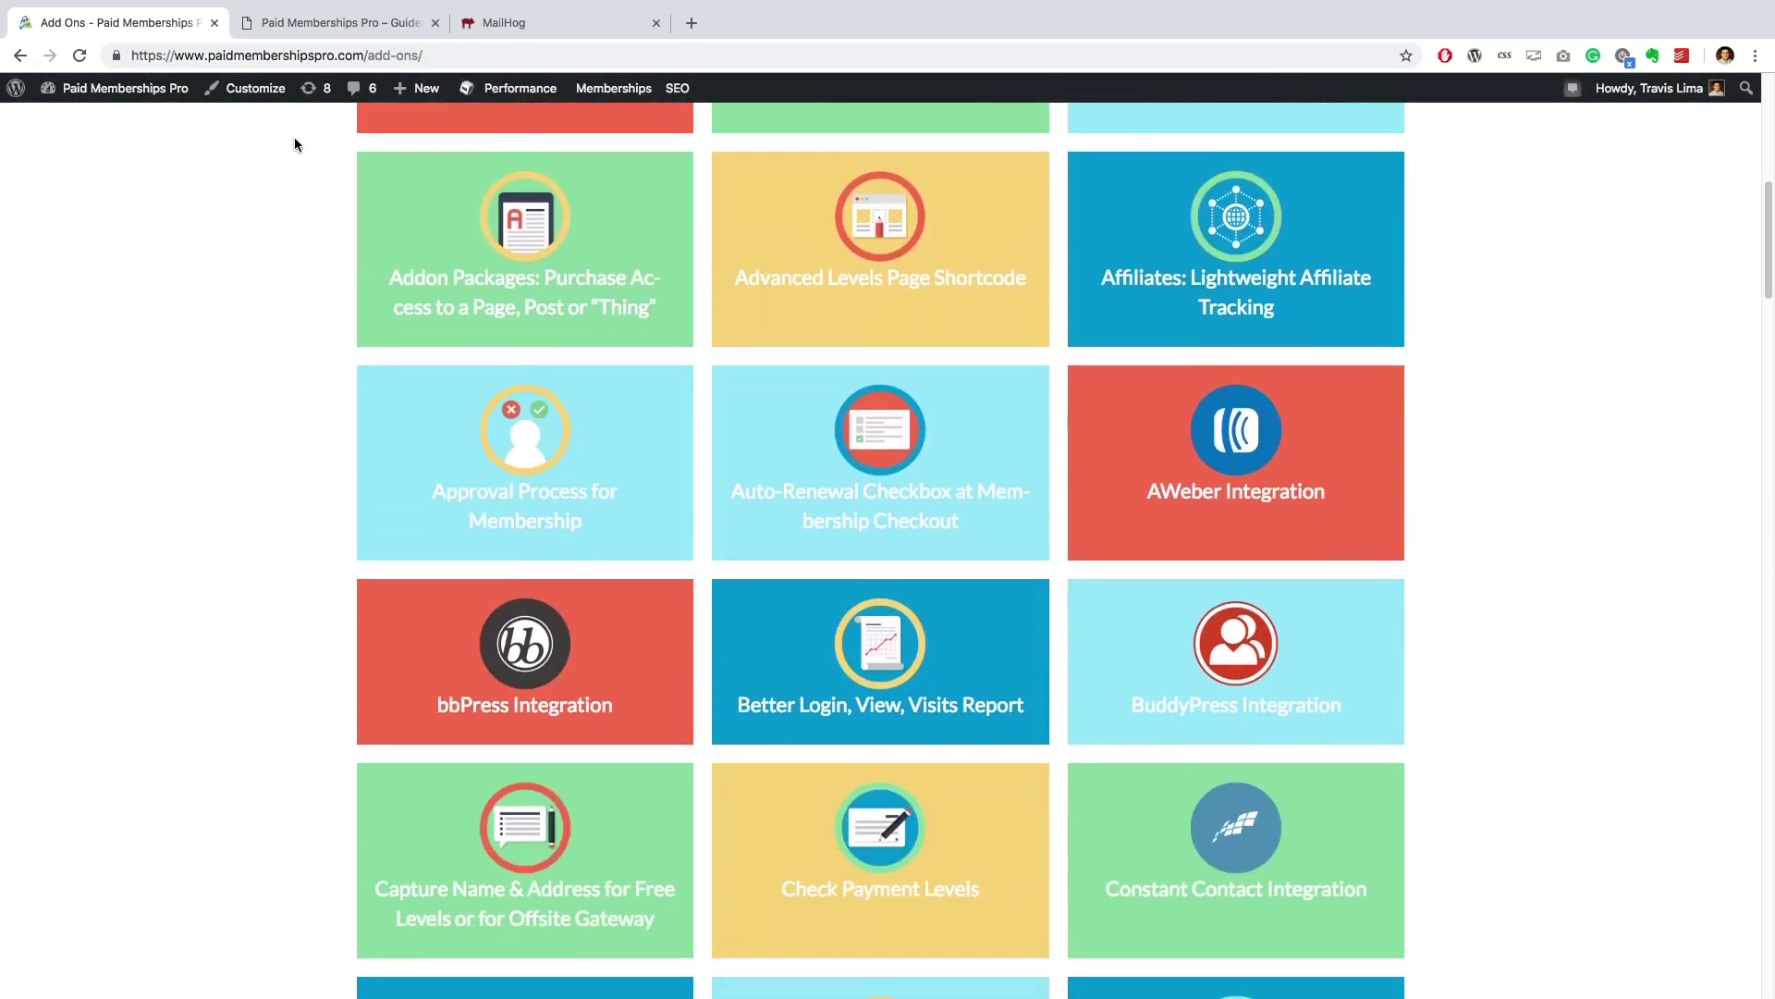
{"action": "scroll", "coordinate": [295, 138], "scroll_direction": "down", "scroll_amount": 2}
{"action": "scroll", "coordinate": [294, 138], "scroll_direction": "down", "scroll_amount": 2}
{"action": "scroll", "coordinate": [294, 137], "scroll_direction": "down", "scroll_amount": 2}
{"action": "scroll", "coordinate": [295, 138], "scroll_direction": "down", "scroll_amount": 2}
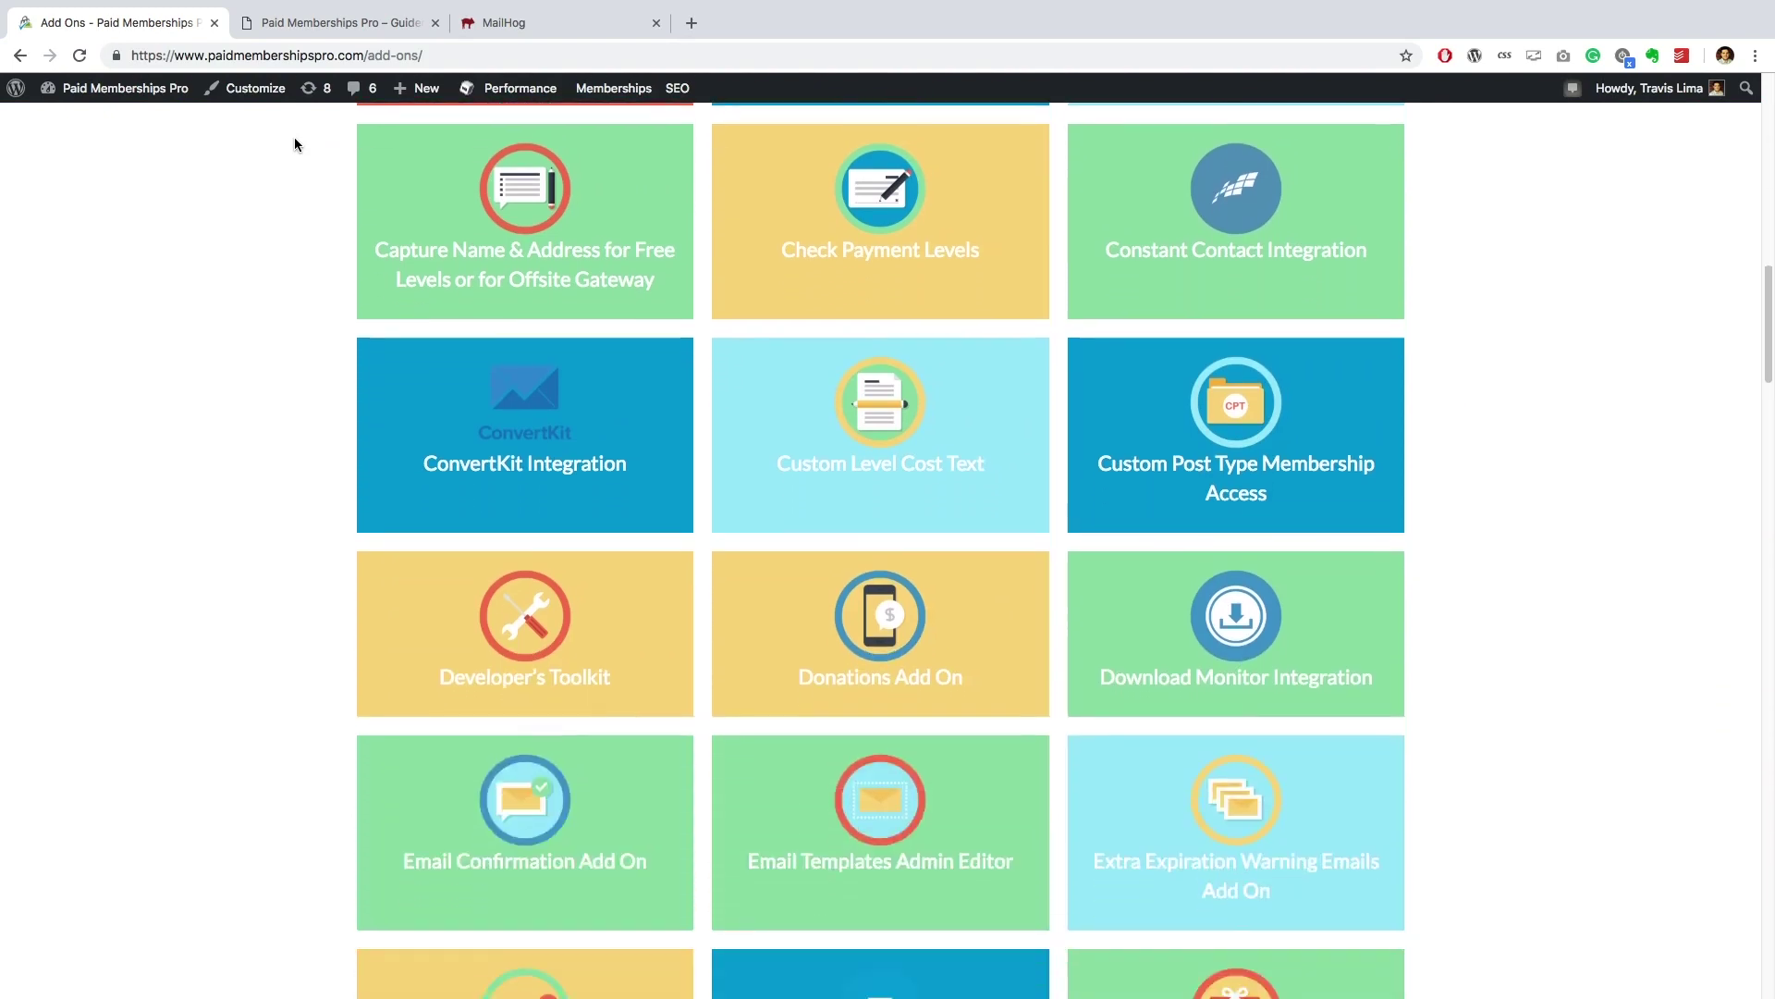
Open the Email Confirmation Add On details page on the Paid Memberships Pro website
{"action": "left_click", "coordinate": [402, 791]}
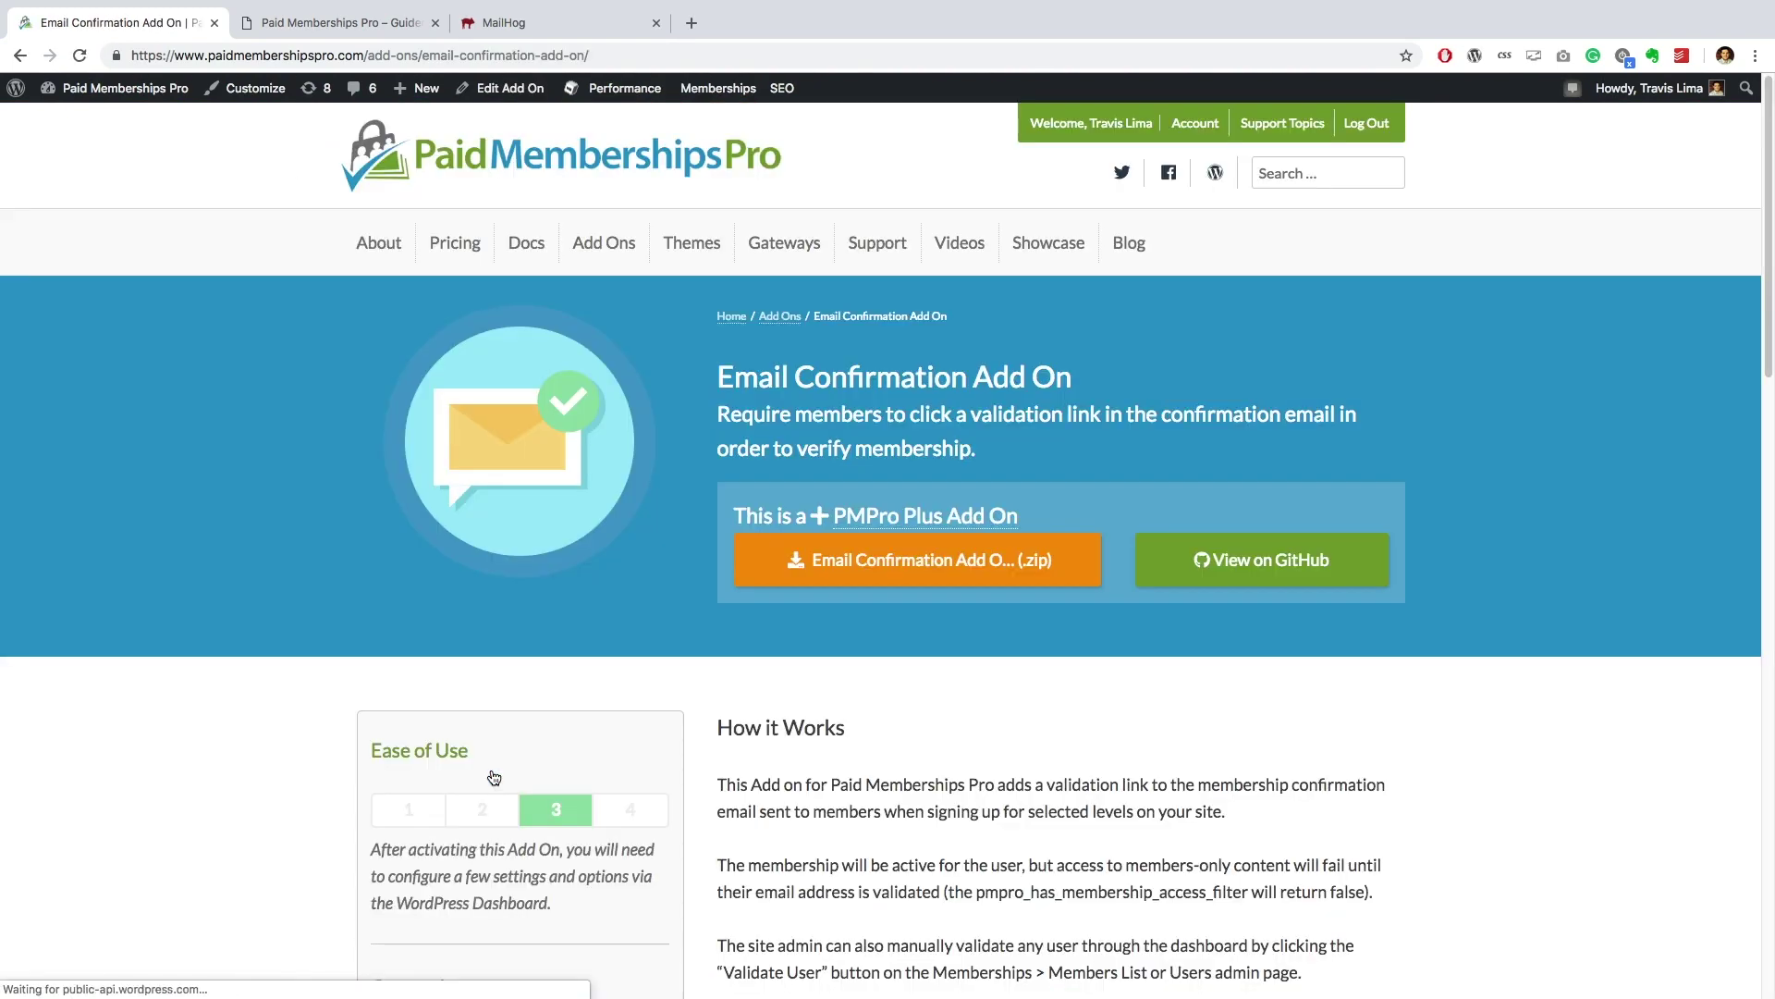
{"action": "scroll", "coordinate": [311, 764], "scroll_direction": "down", "scroll_amount": 3}
{"action": "scroll", "coordinate": [310, 764], "scroll_direction": "down", "scroll_amount": 1}
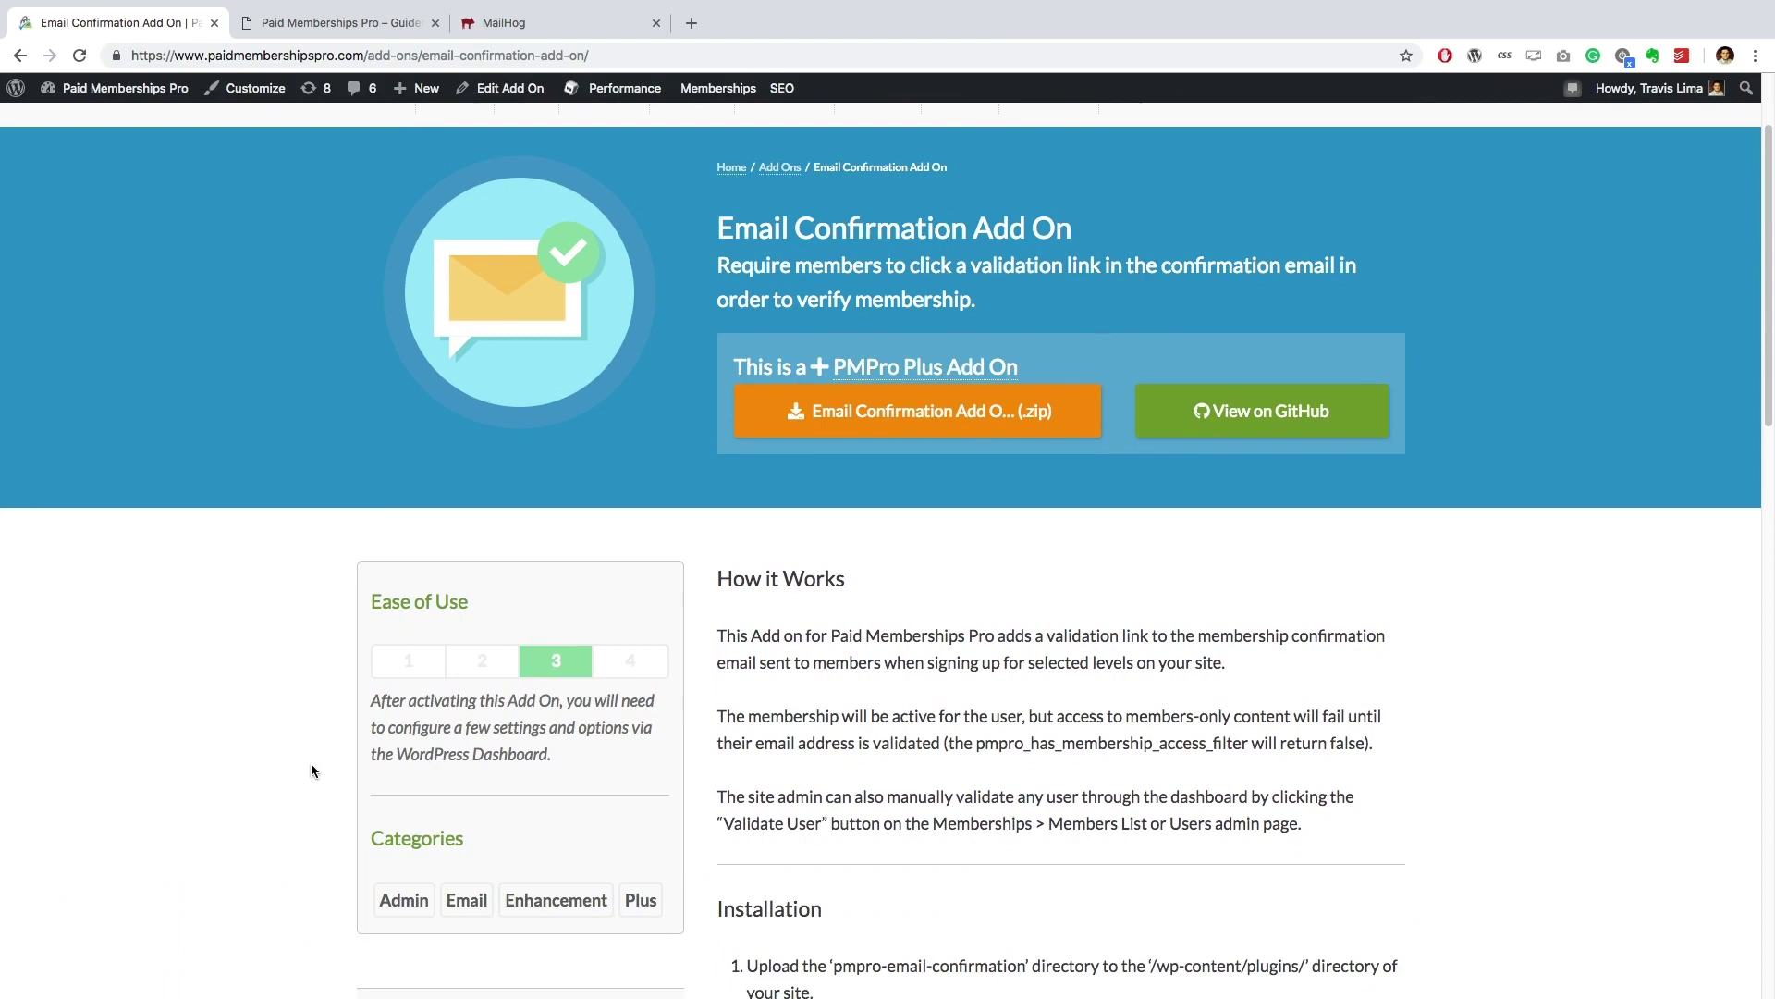
{"action": "scroll", "coordinate": [311, 764], "scroll_direction": "down", "scroll_amount": 1}
{"action": "scroll", "coordinate": [312, 764], "scroll_direction": "down", "scroll_amount": 2}
{"action": "scroll", "coordinate": [310, 763], "scroll_direction": "down", "scroll_amount": 2}
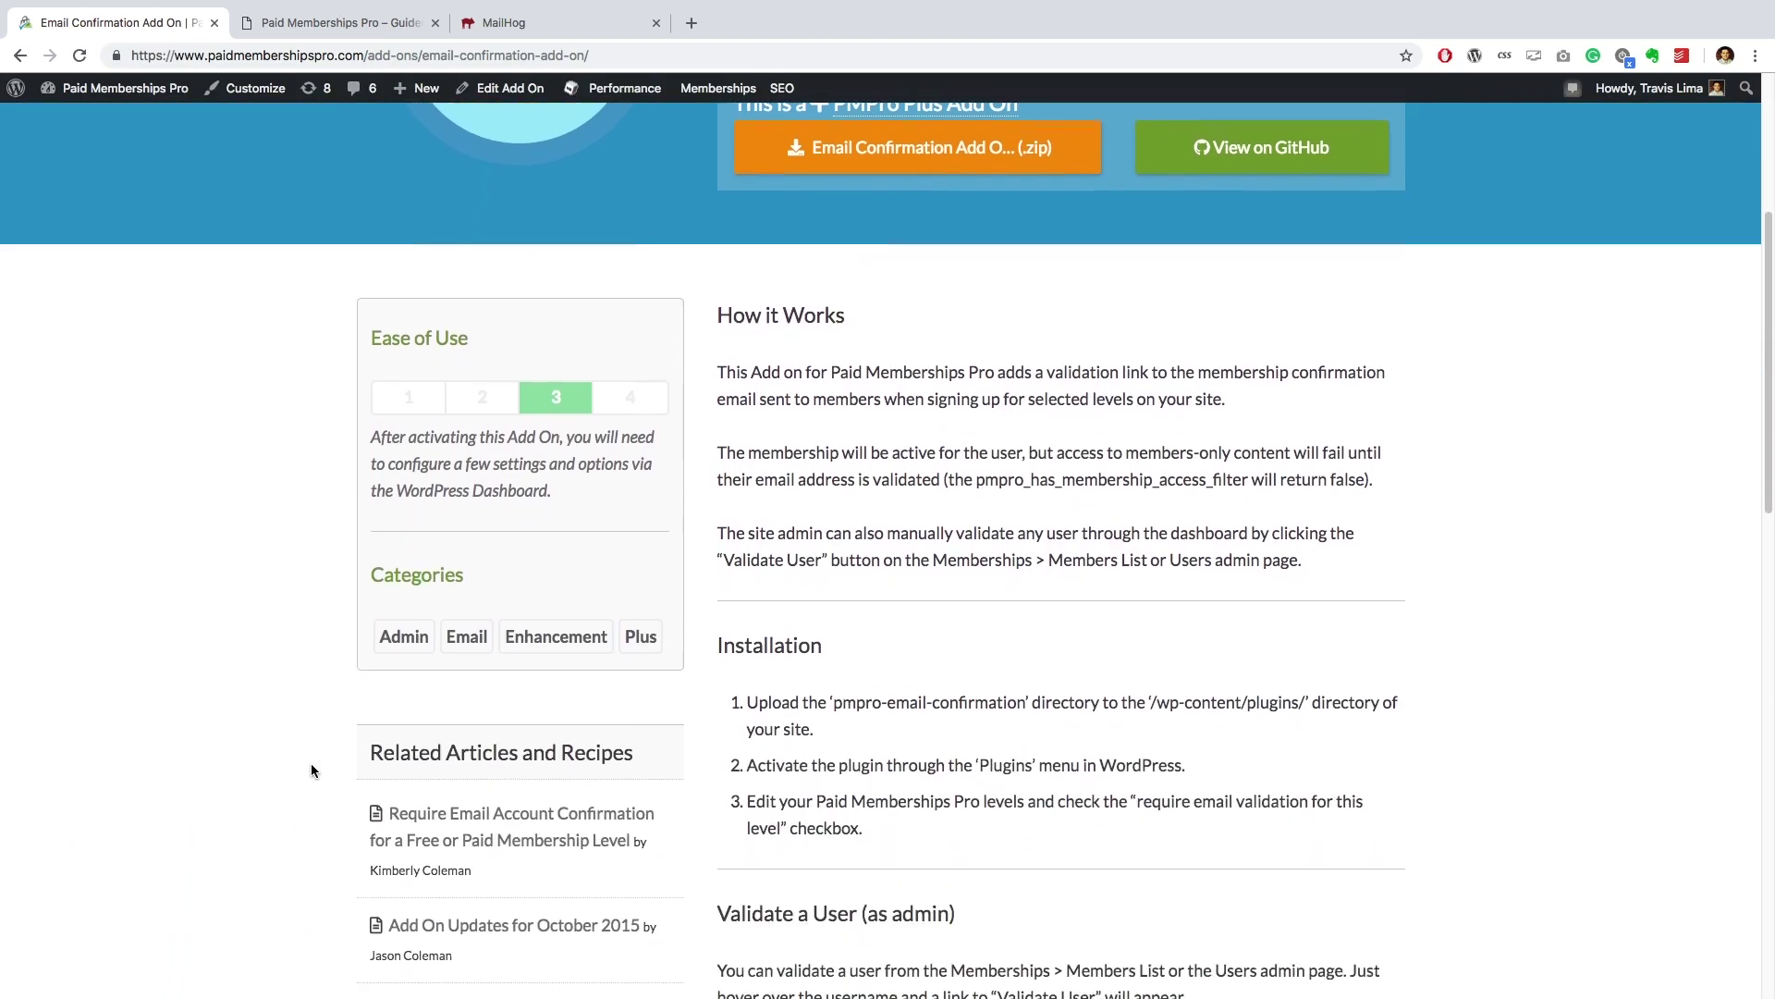
{"action": "scroll", "coordinate": [312, 764], "scroll_direction": "down", "scroll_amount": 1}
{"action": "scroll", "coordinate": [312, 763], "scroll_direction": "down", "scroll_amount": 1}
{"action": "scroll", "coordinate": [311, 763], "scroll_direction": "down", "scroll_amount": 1}
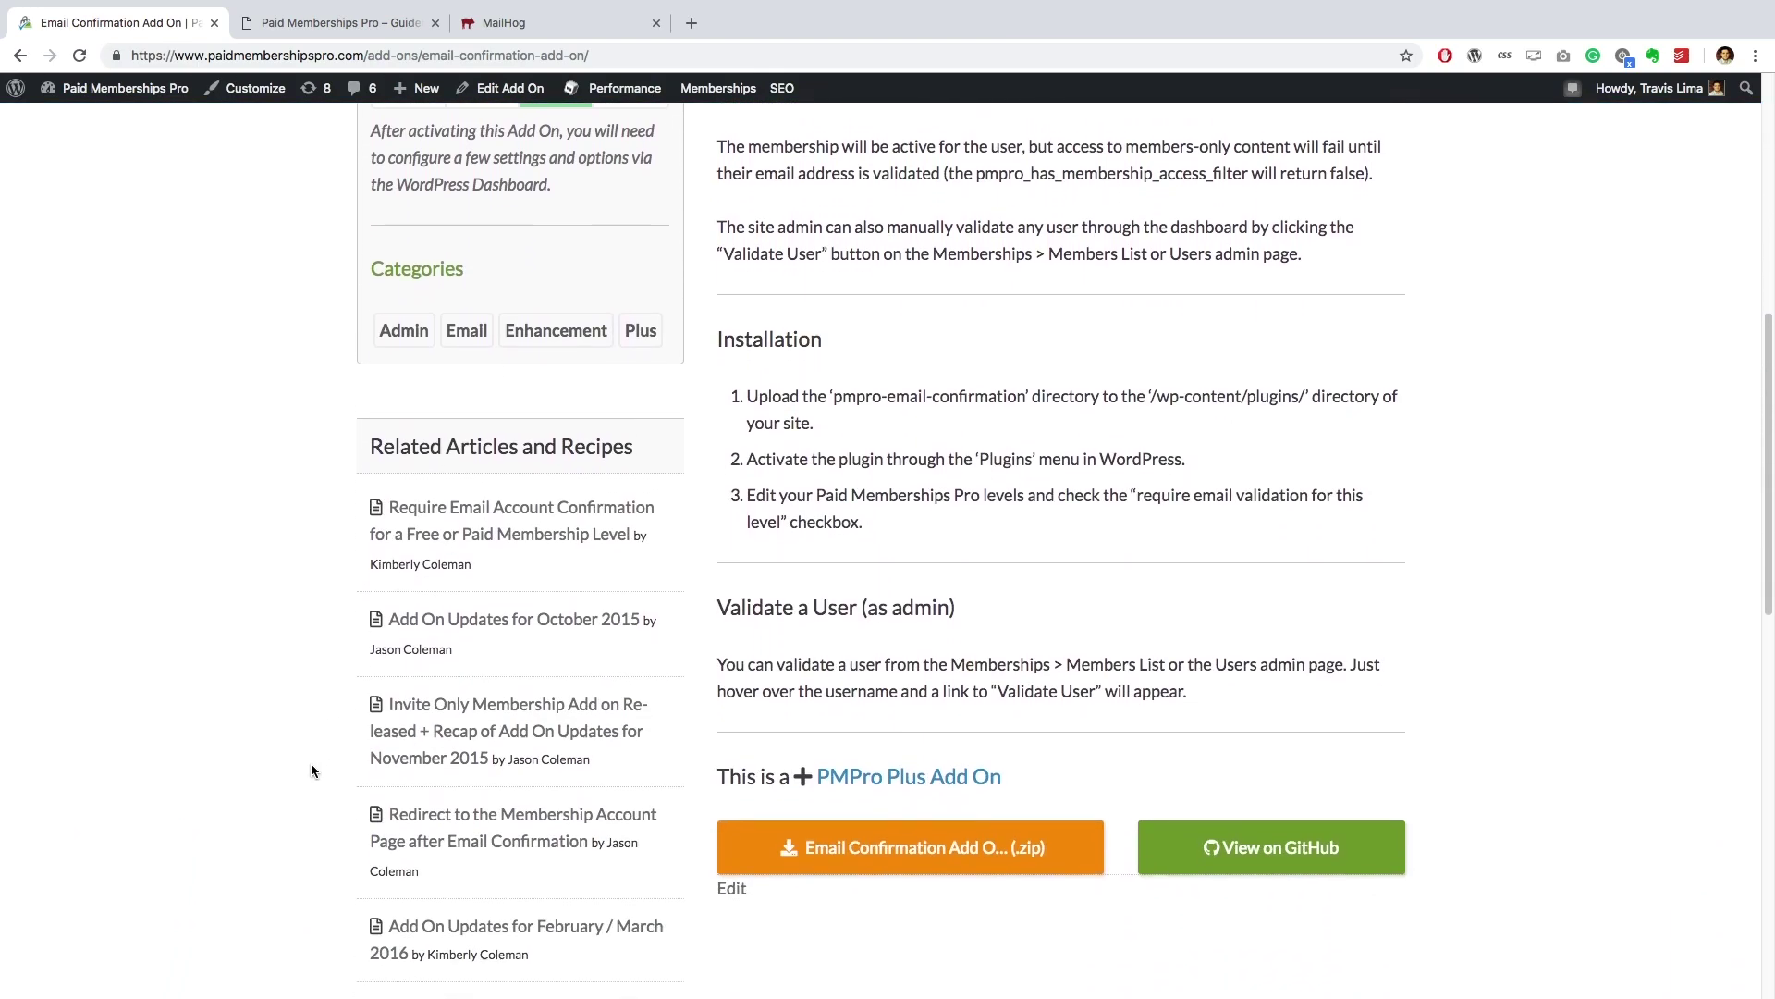
{"action": "scroll", "coordinate": [311, 763], "scroll_direction": "down", "scroll_amount": 1}
{"action": "scroll", "coordinate": [311, 763], "scroll_direction": "up", "scroll_amount": 2}
{"action": "scroll", "coordinate": [312, 763], "scroll_direction": "up", "scroll_amount": 2}
{"action": "scroll", "coordinate": [311, 763], "scroll_direction": "up", "scroll_amount": 1}
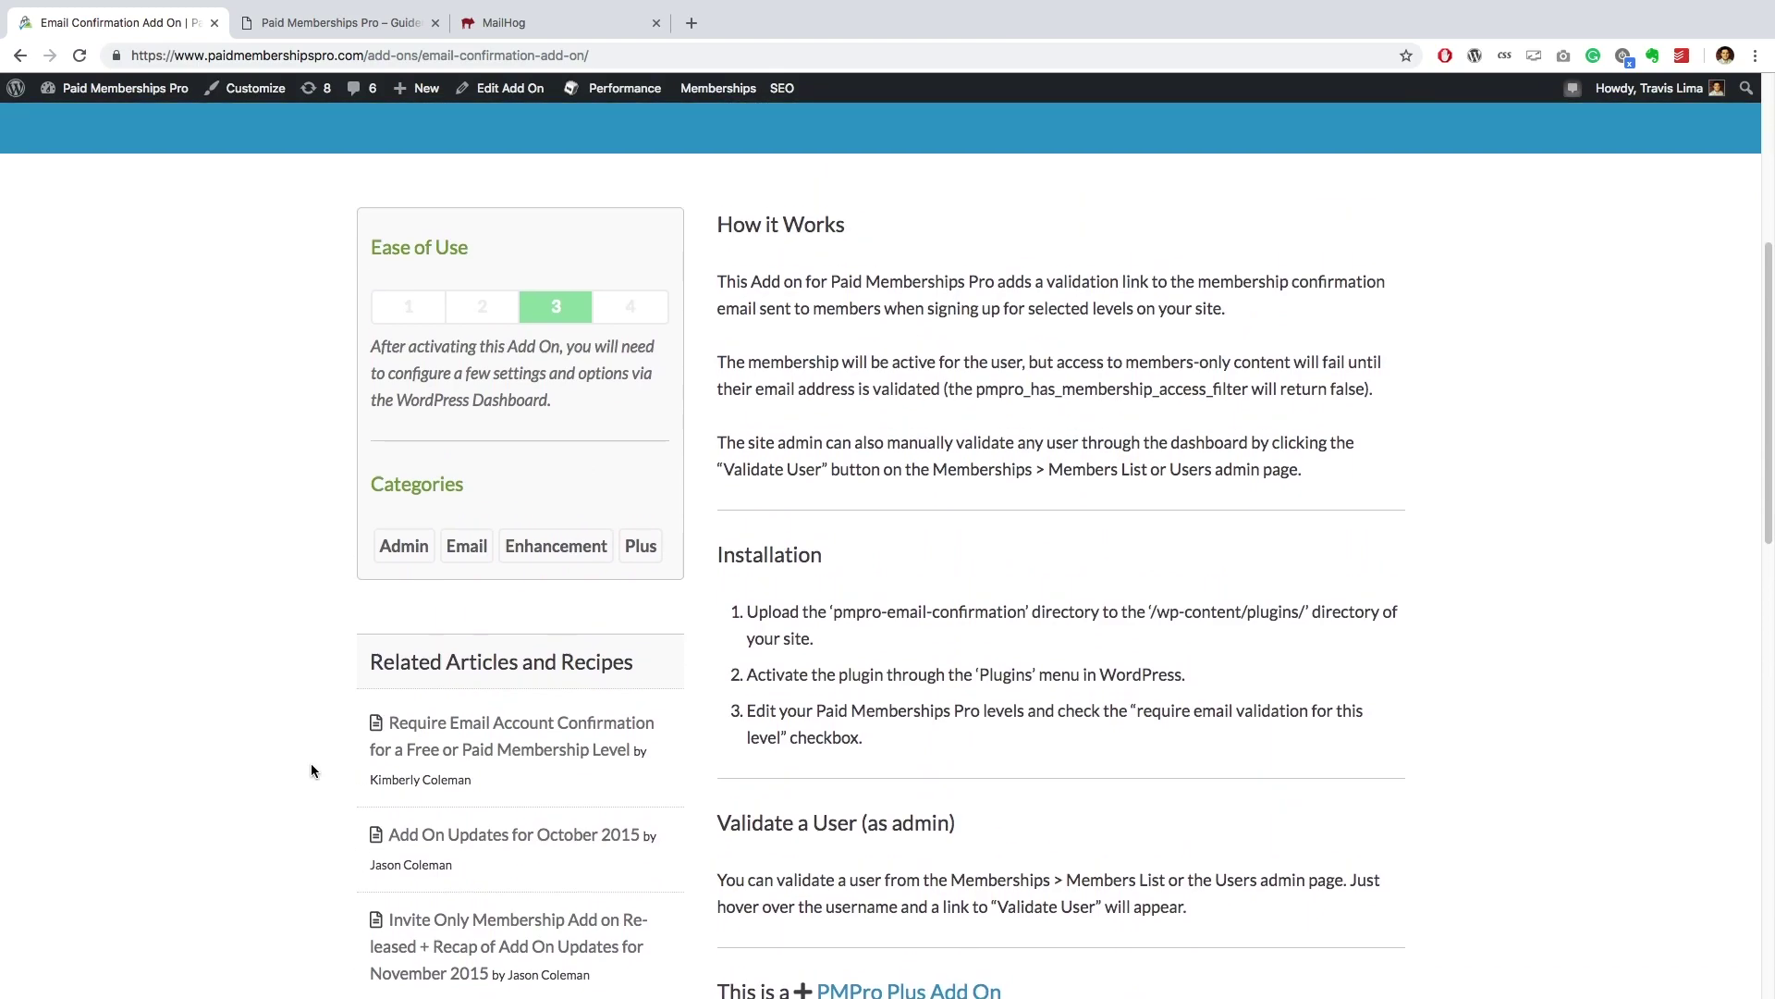
{"action": "scroll", "coordinate": [311, 764], "scroll_direction": "up", "scroll_amount": 1}
{"action": "scroll", "coordinate": [310, 763], "scroll_direction": "up", "scroll_amount": 2}
{"action": "scroll", "coordinate": [311, 763], "scroll_direction": "up", "scroll_amount": 1}
{"action": "scroll", "coordinate": [311, 764], "scroll_direction": "up", "scroll_amount": 1}
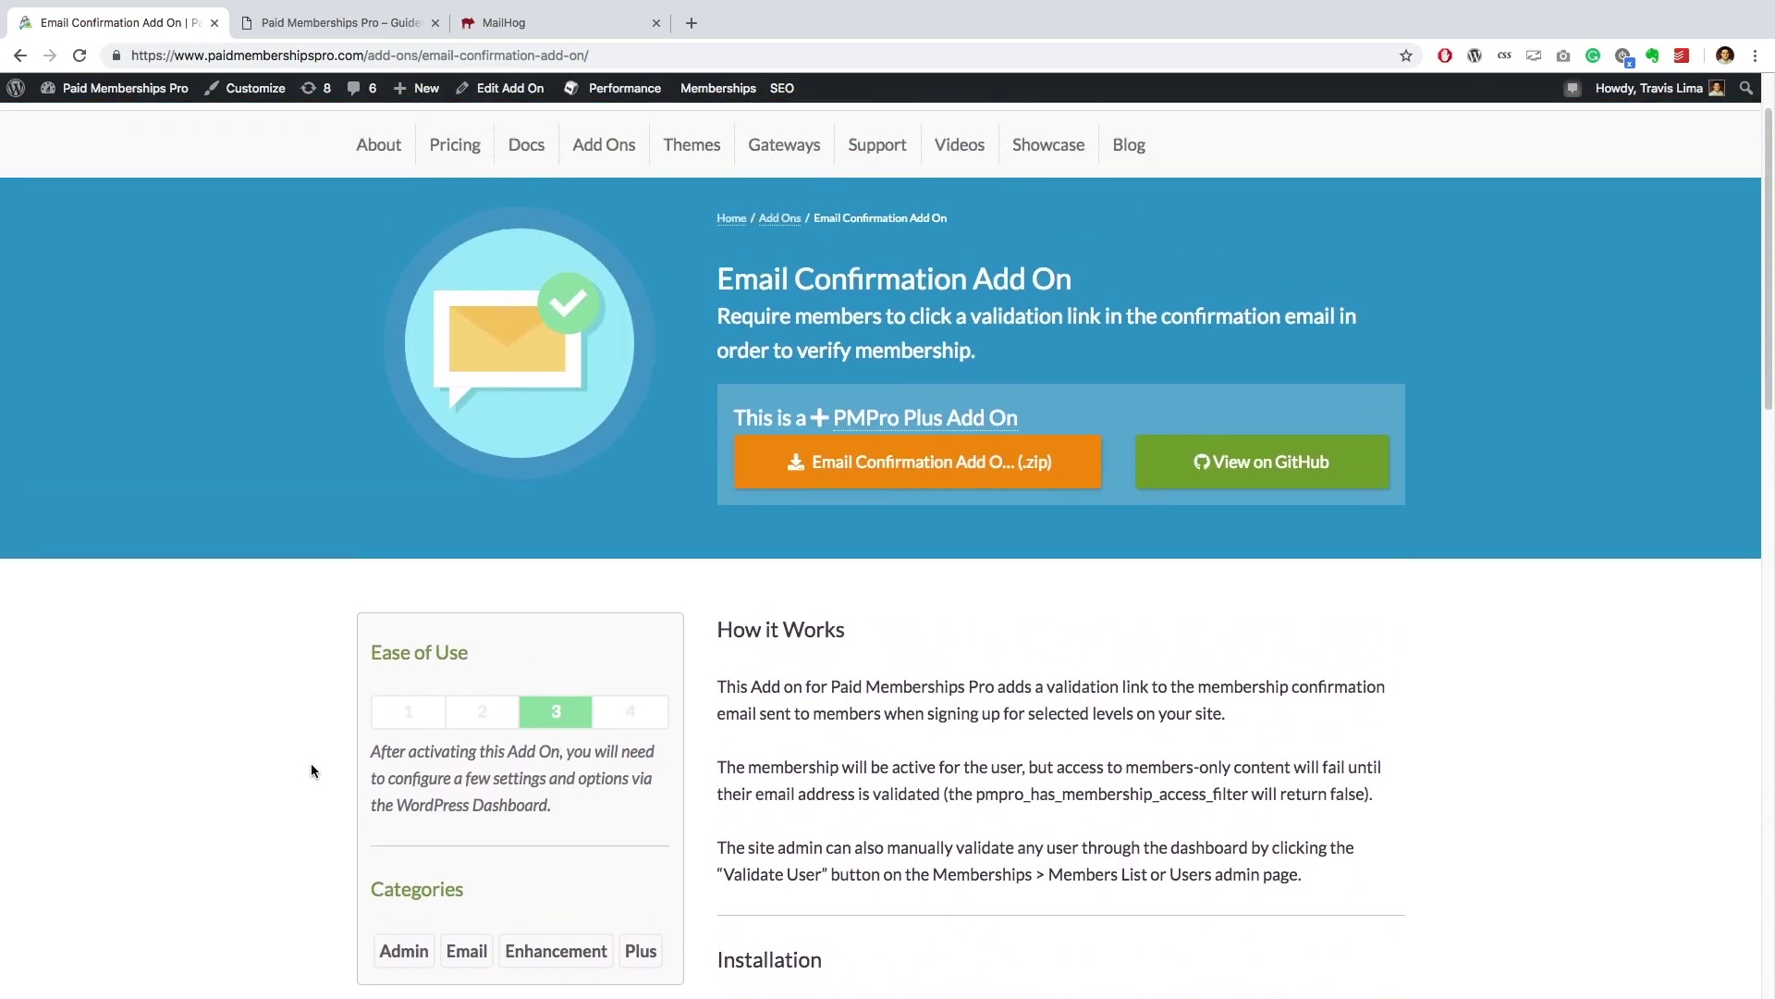
{"action": "scroll", "coordinate": [310, 763], "scroll_direction": "up", "scroll_amount": 1}
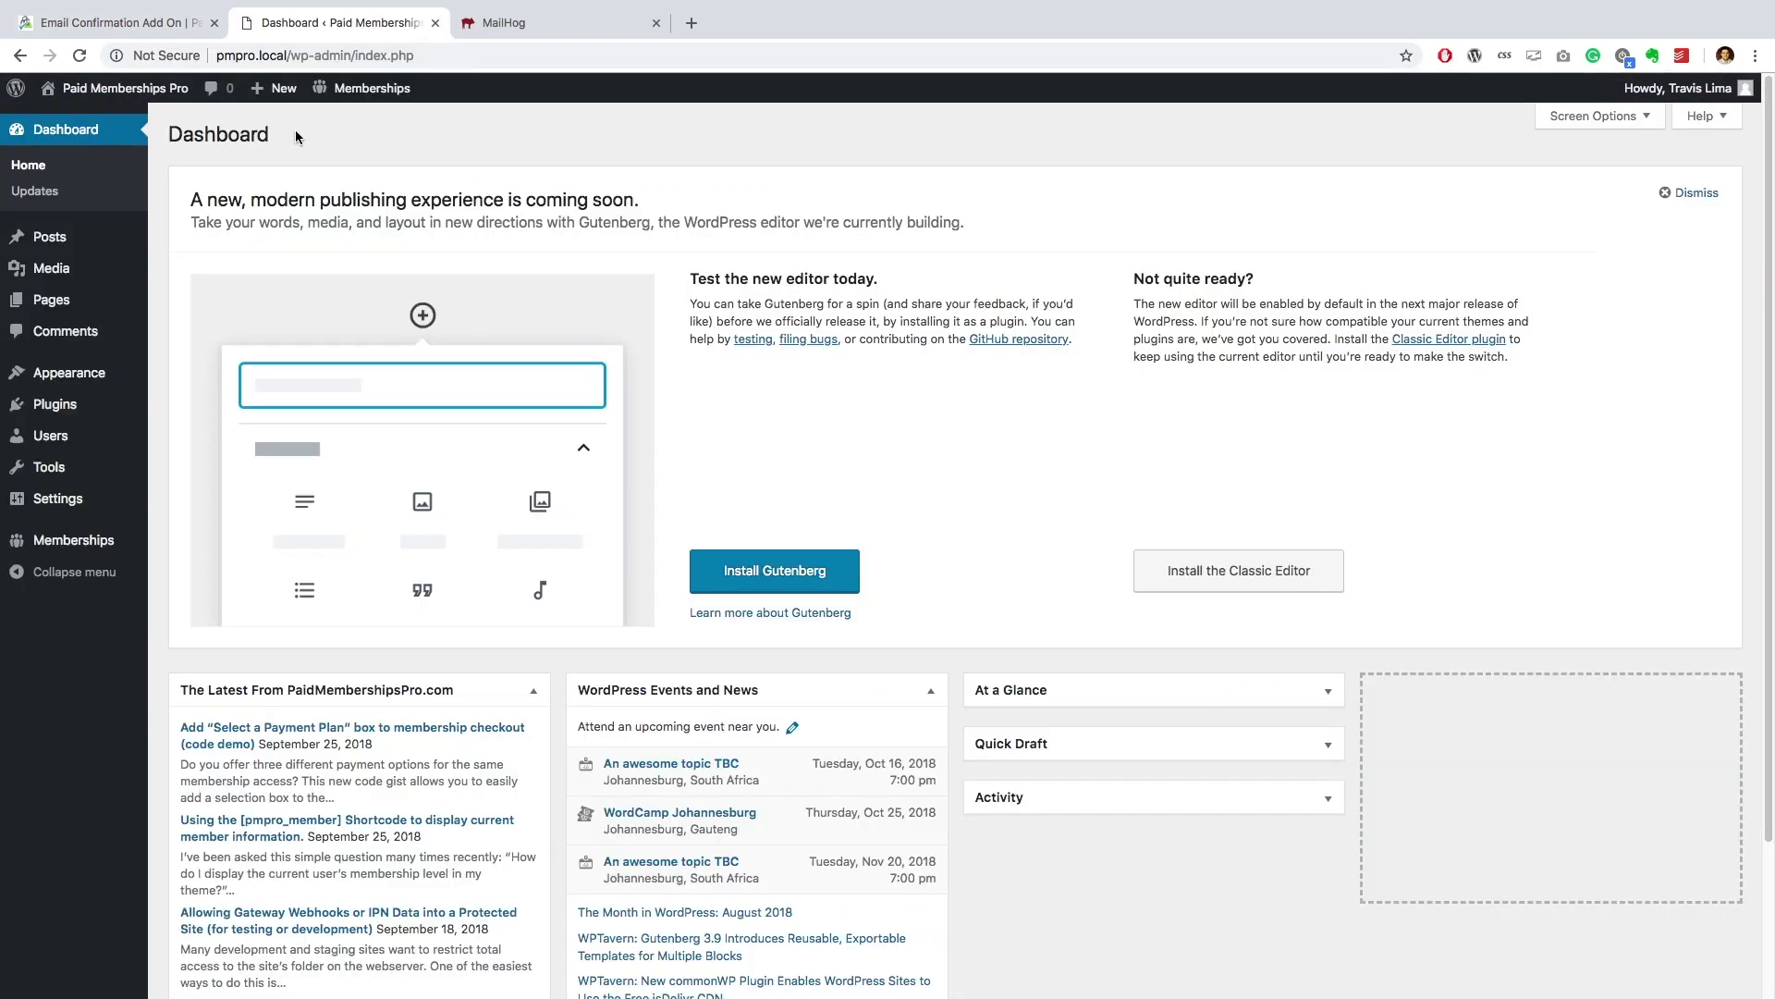
{"action": "mouse_move", "coordinate": [72, 539]}
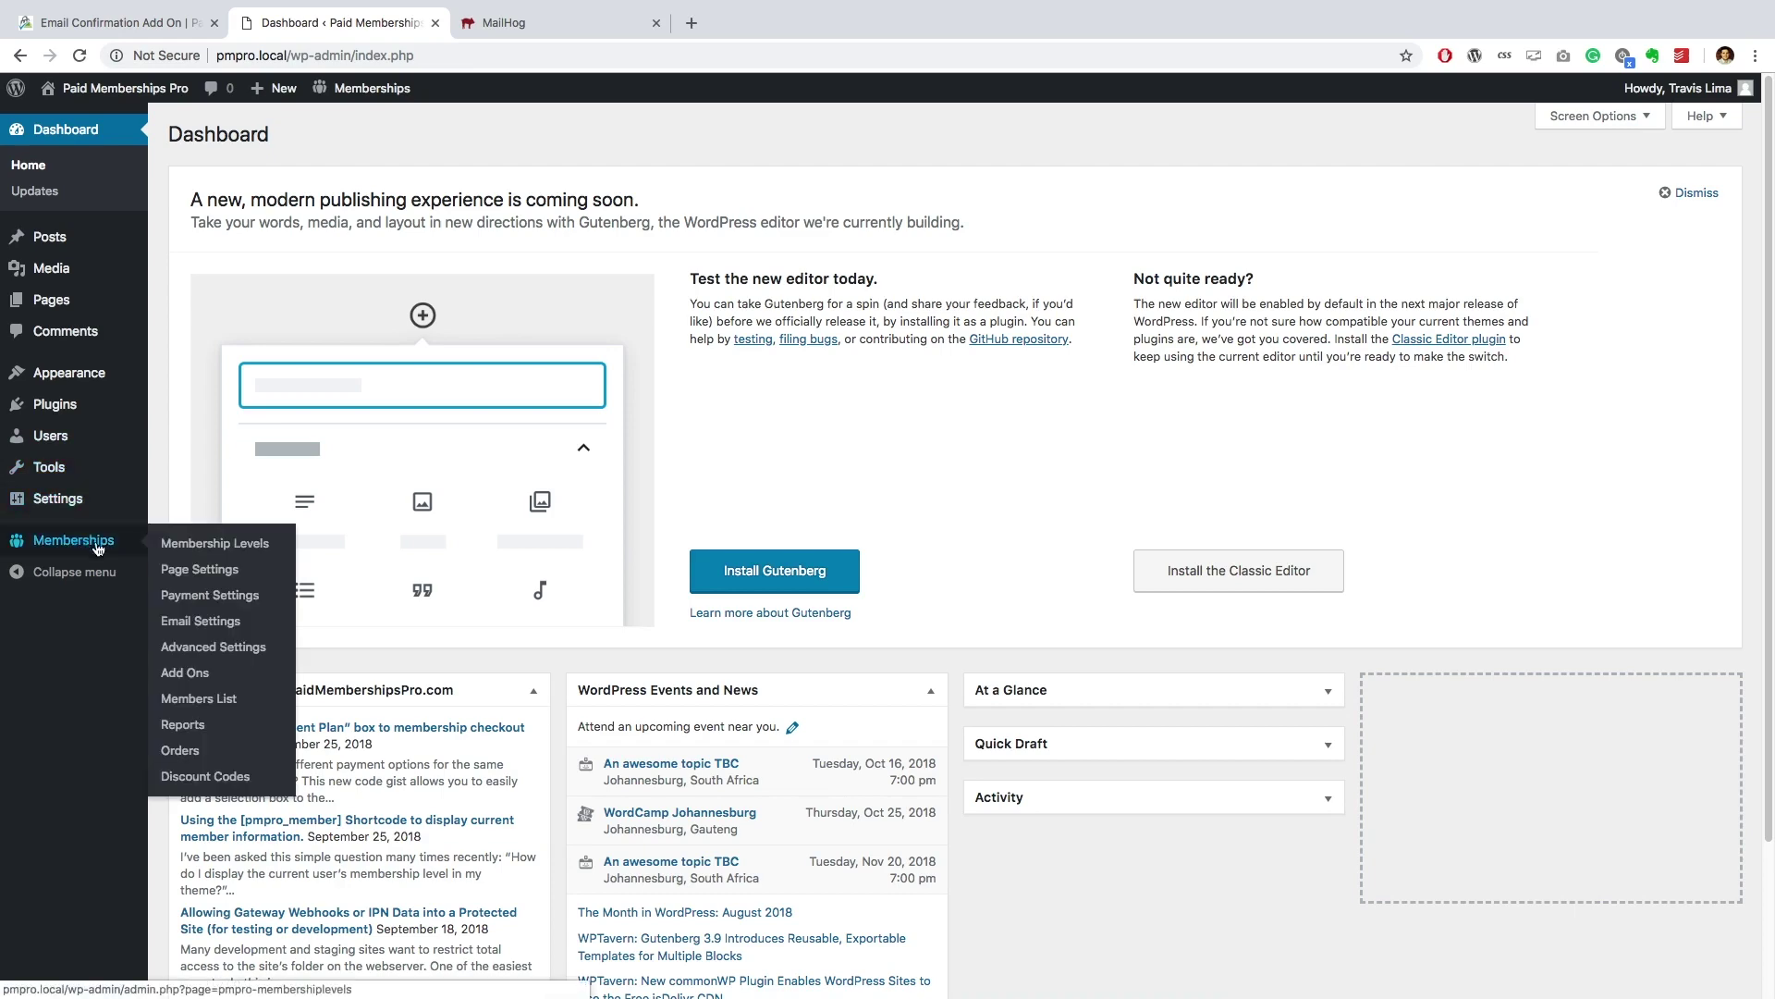
Install the Email Confirmation Add On from the Add Ons list, then open Gold Level 3 for editing
{"action": "left_click", "coordinate": [186, 674]}
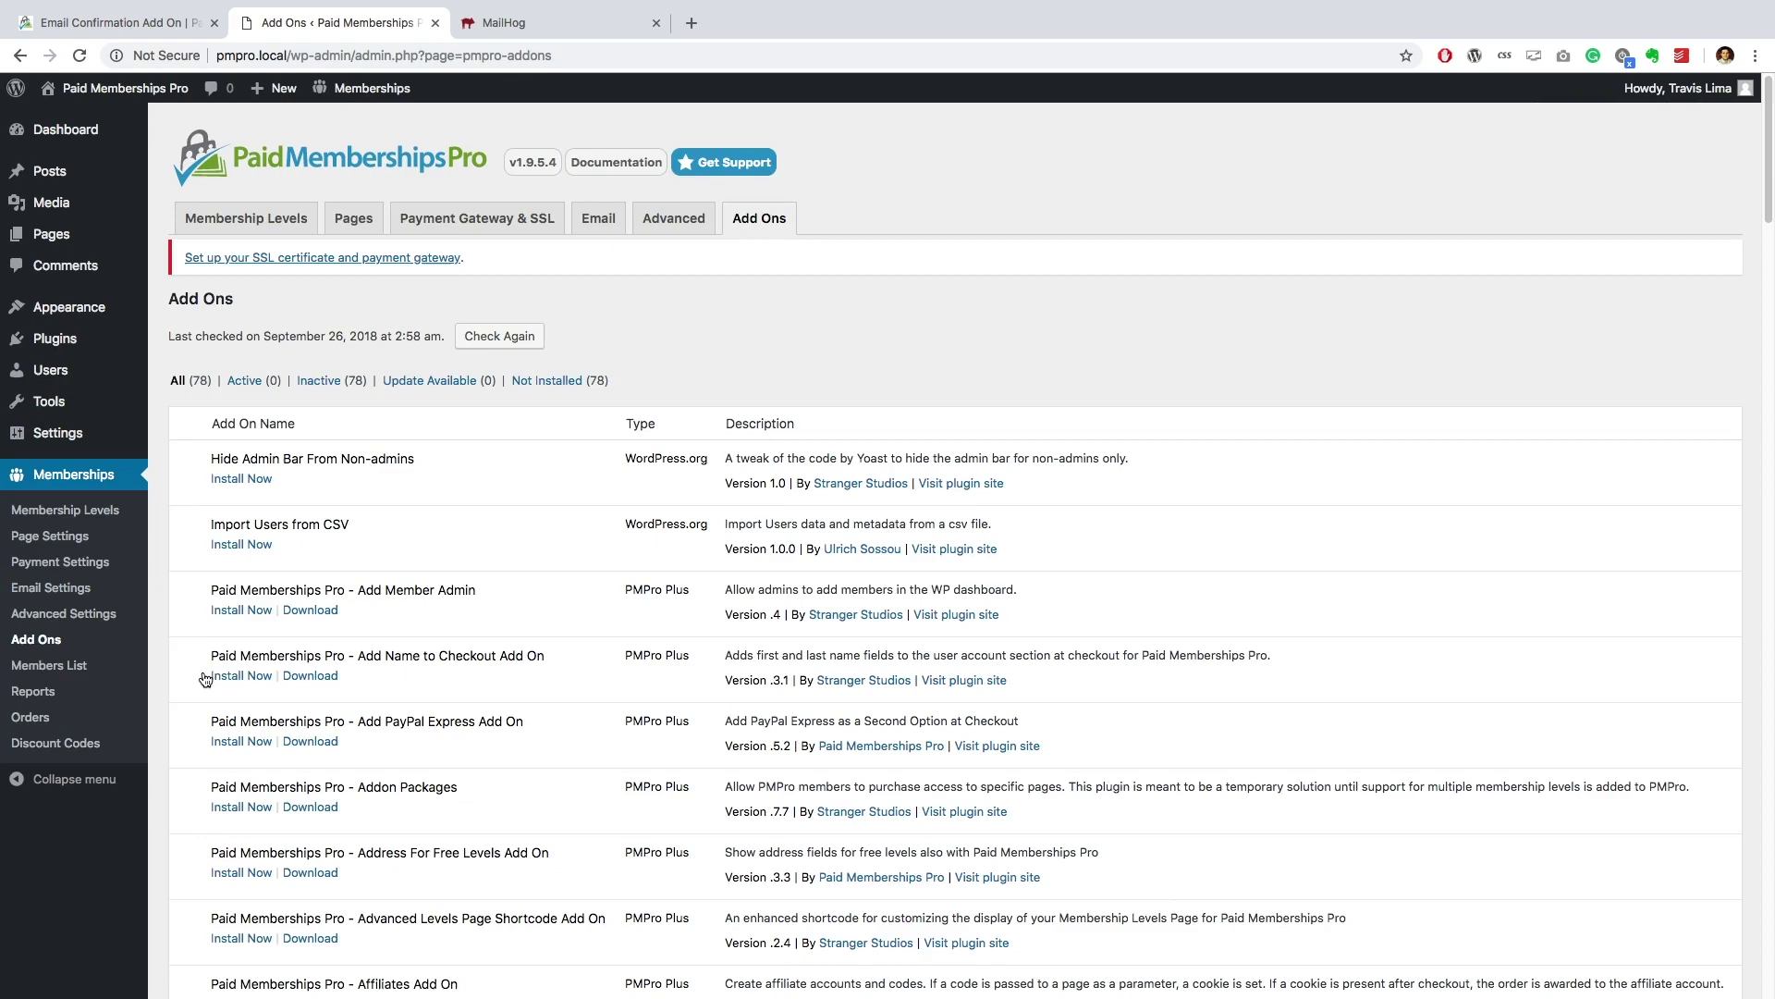
{"action": "key", "text": "ctrl+f"}
{"action": "type", "text": "email"}
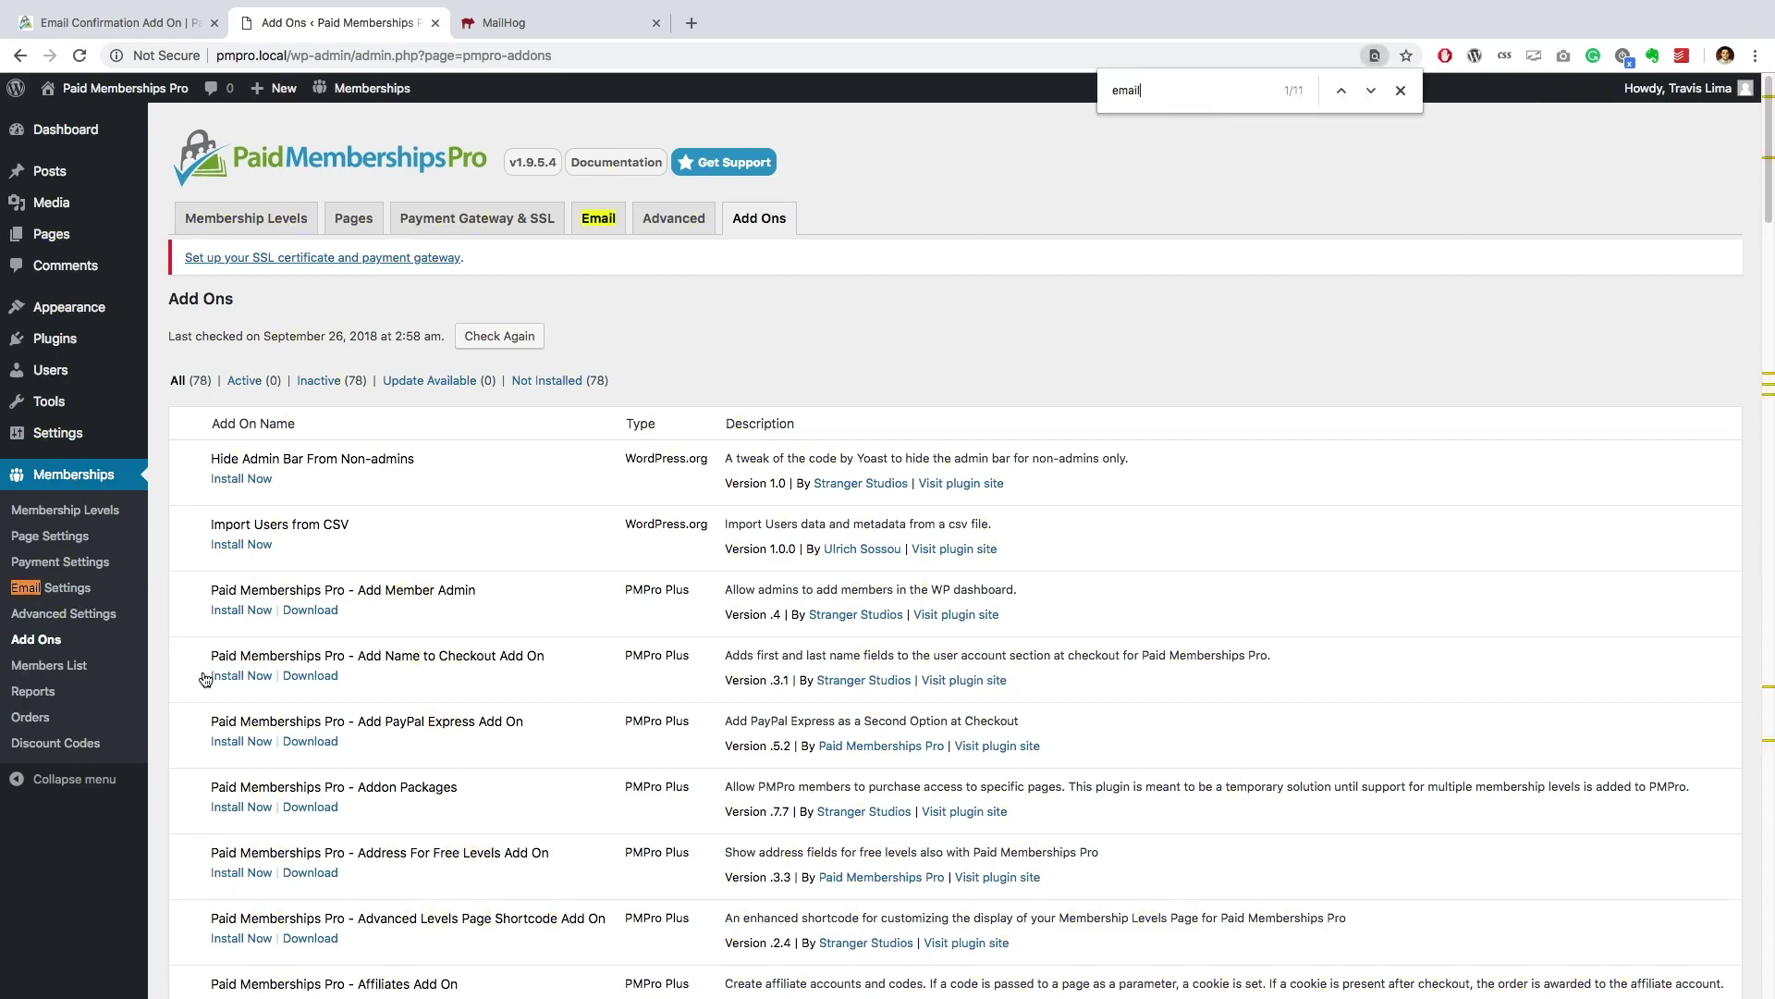
{"action": "type", "text": " conf"}
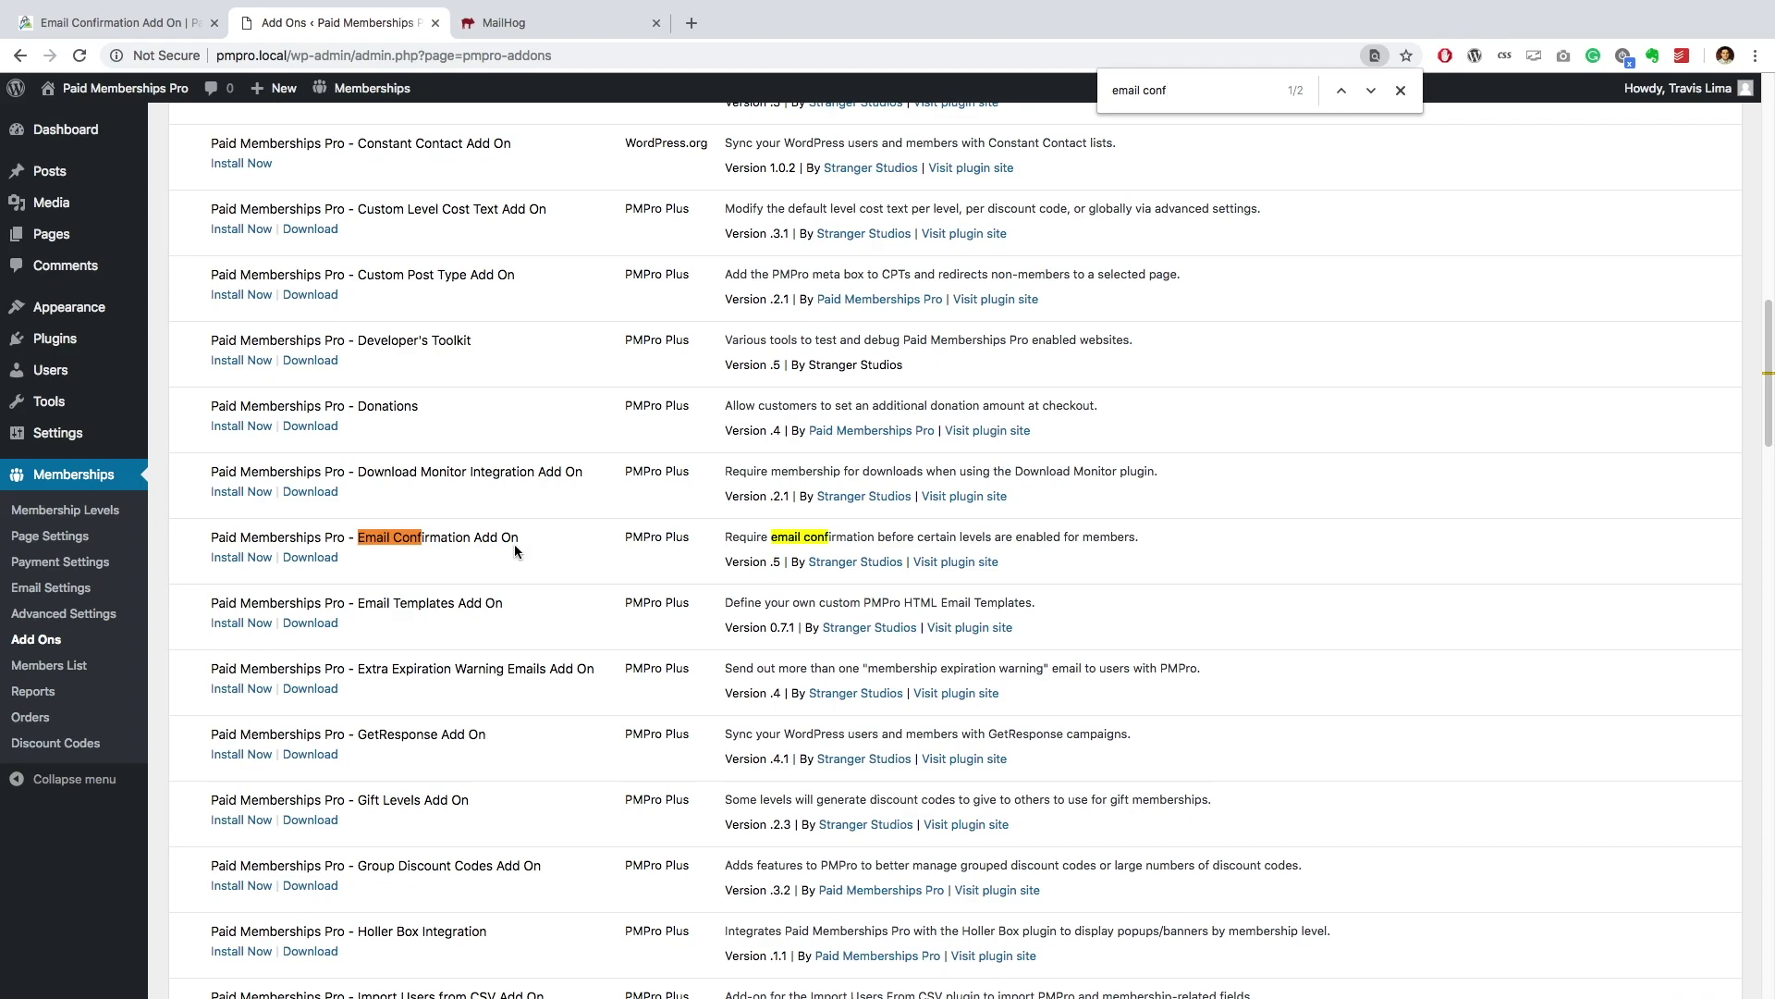
{"action": "left_click", "coordinate": [242, 557]}
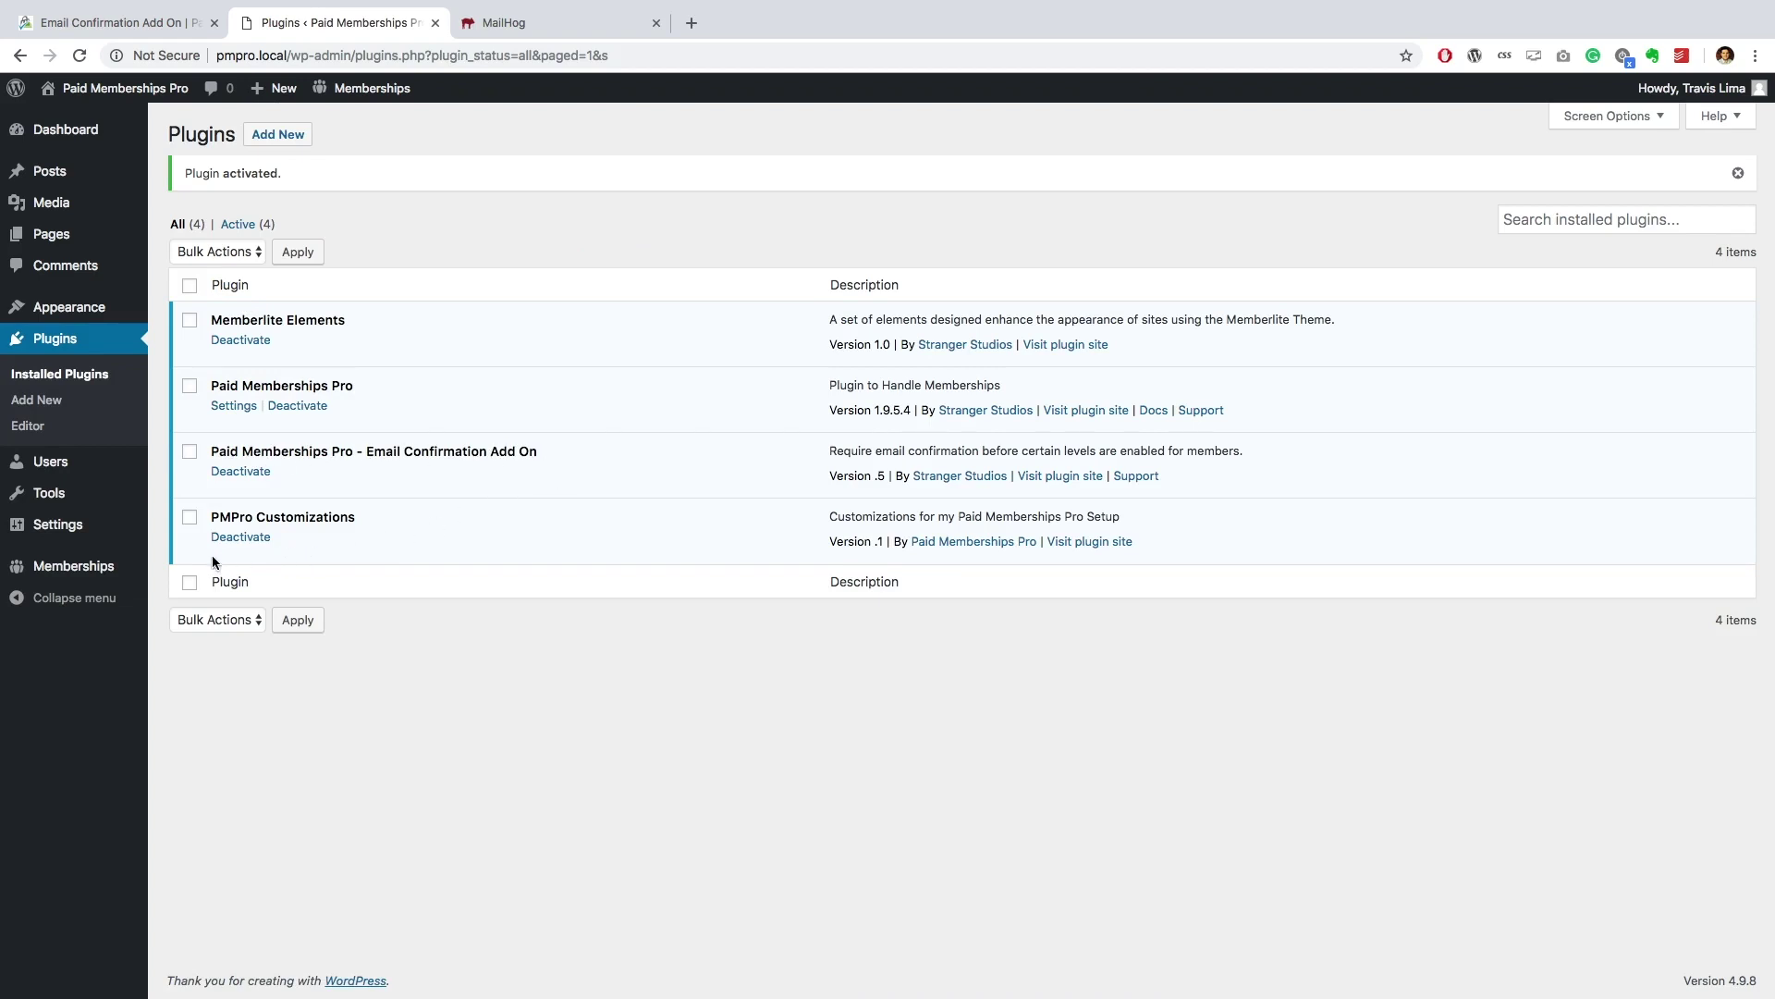
{"action": "mouse_move", "coordinate": [74, 476]}
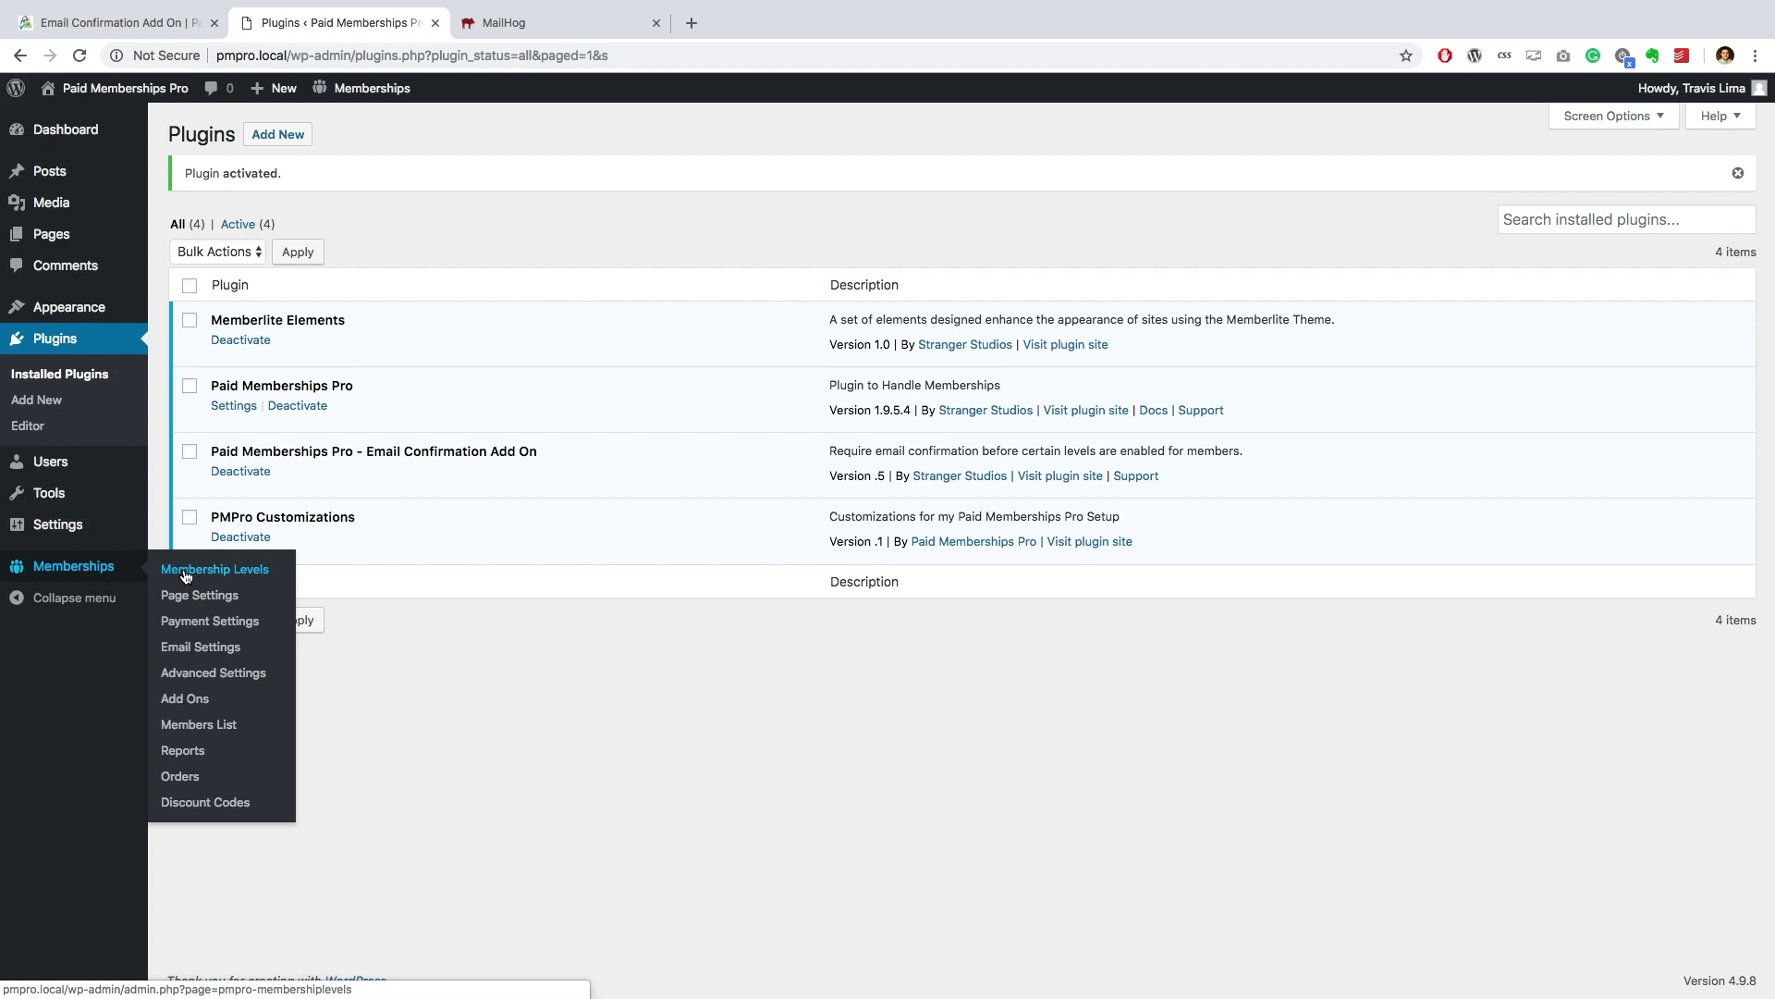
{"action": "left_click", "coordinate": [185, 573]}
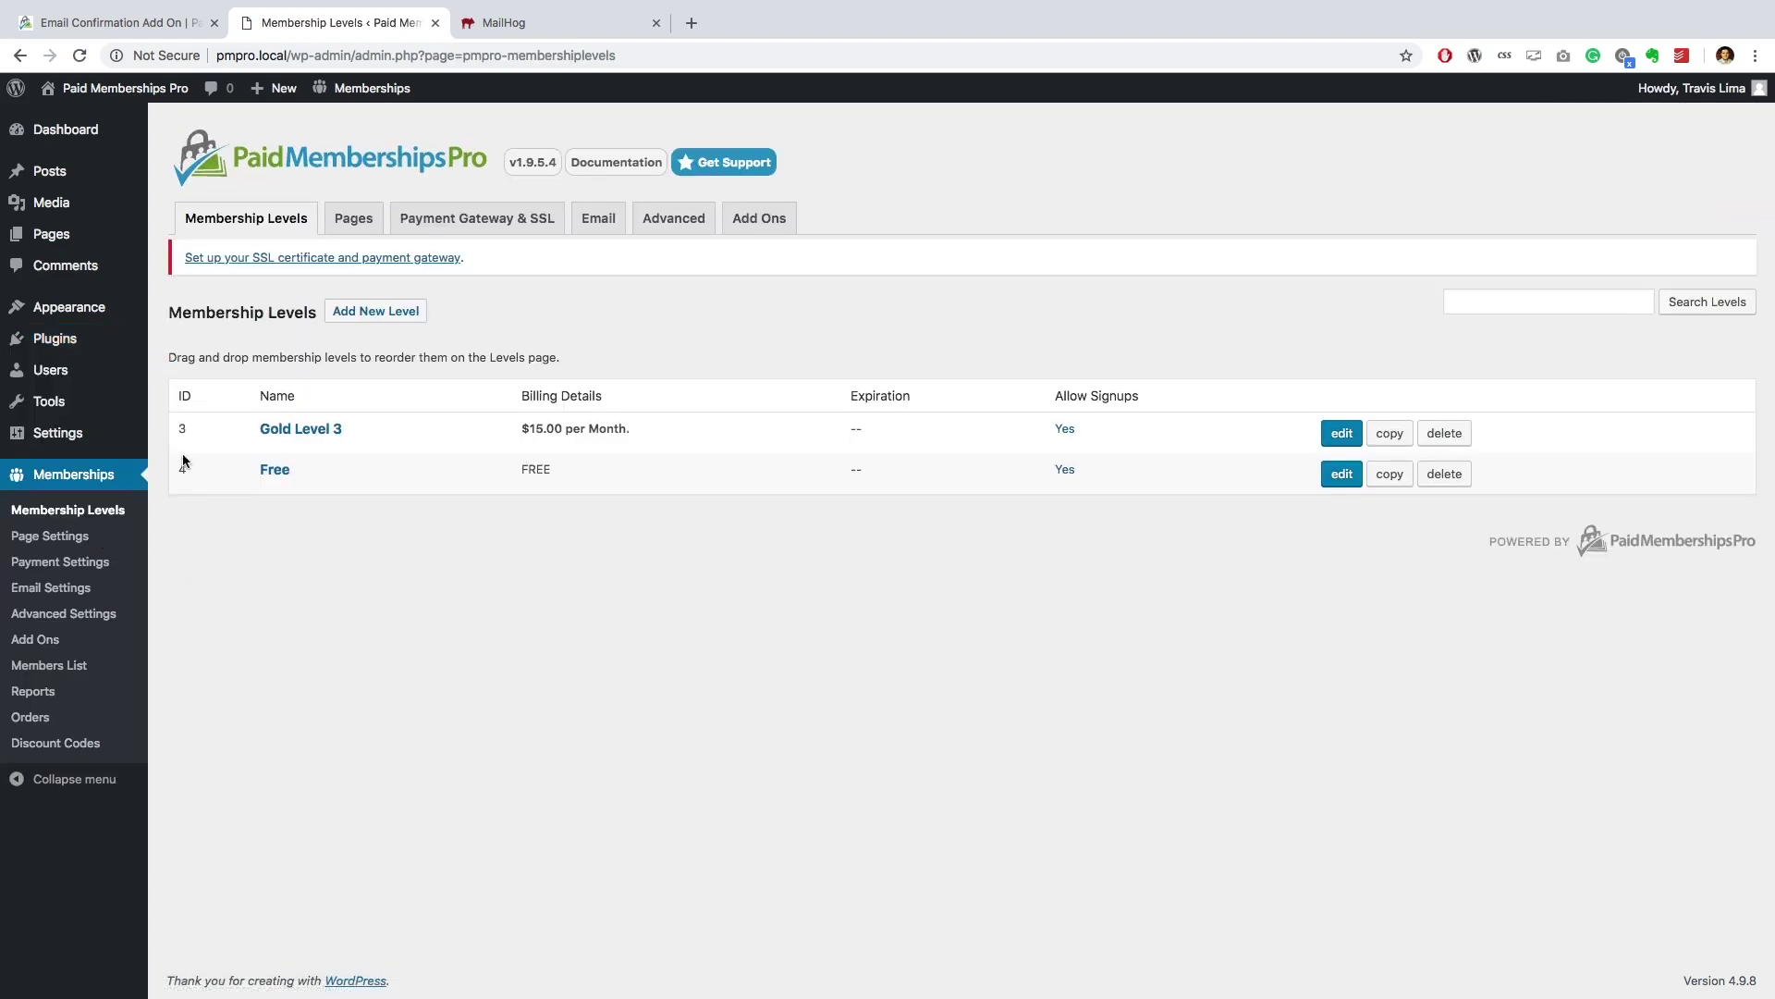
{"action": "left_click", "coordinate": [1340, 435]}
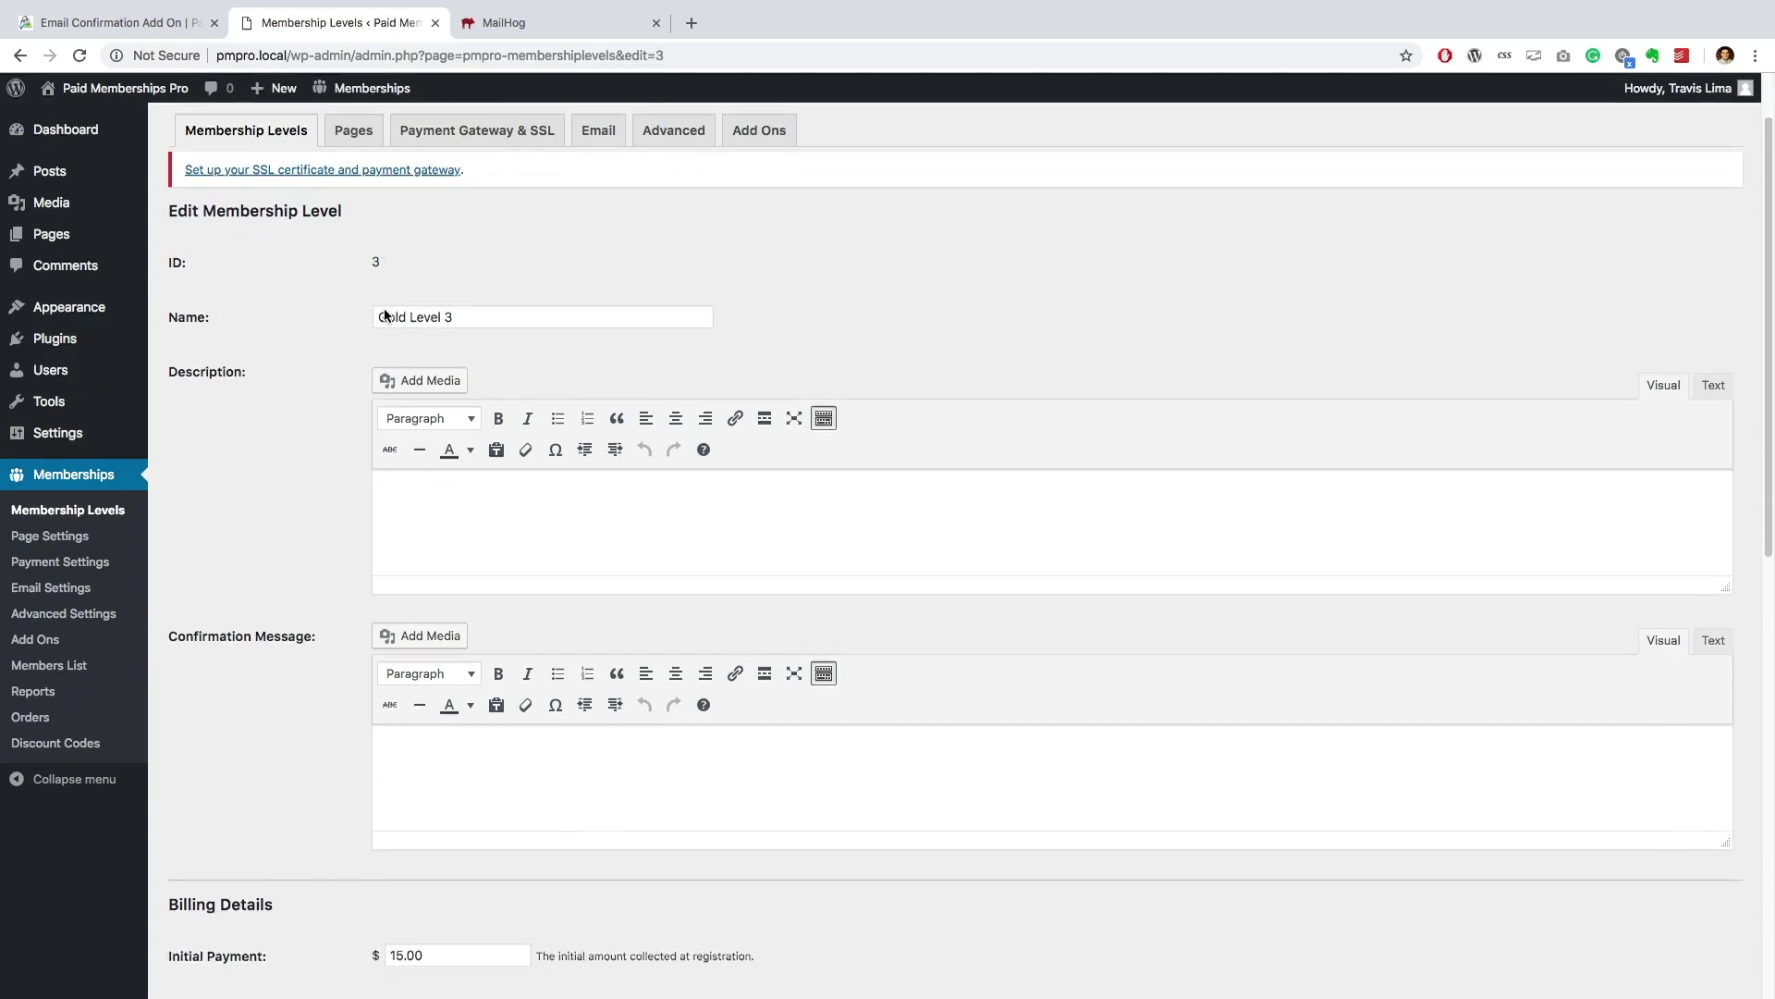
{"action": "scroll", "coordinate": [384, 316], "scroll_direction": "down", "scroll_amount": 5}
{"action": "scroll", "coordinate": [384, 308], "scroll_direction": "down", "scroll_amount": 5}
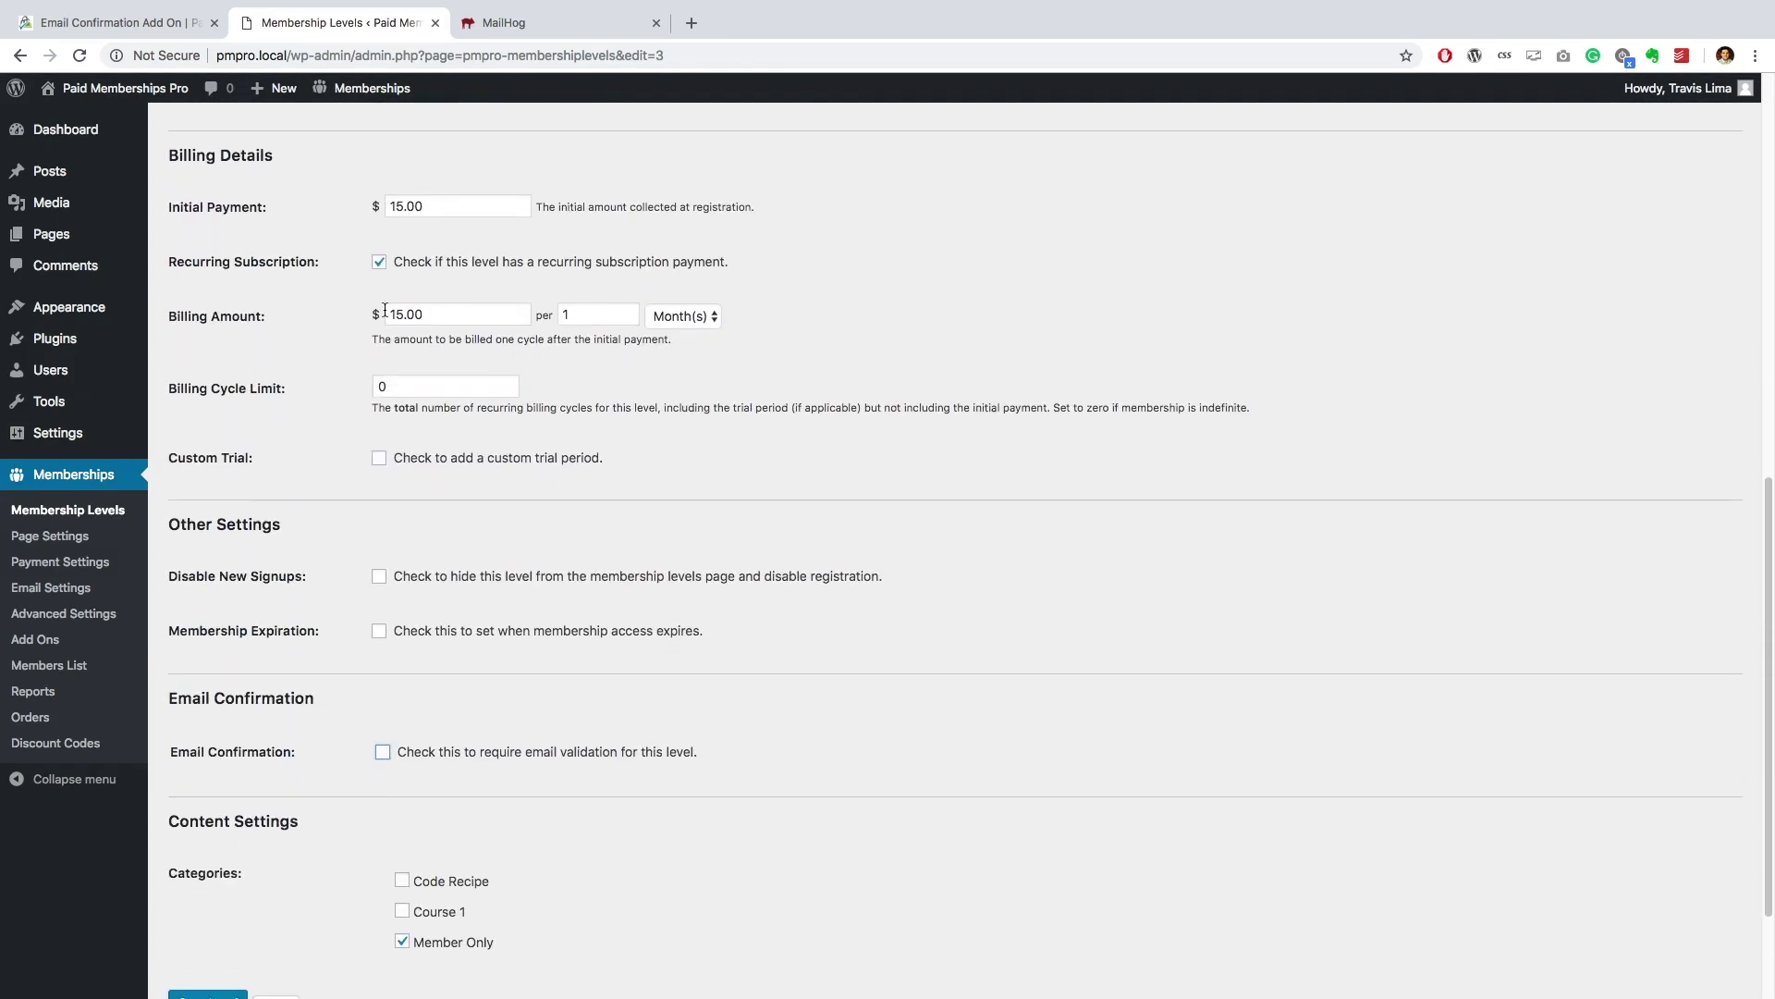
{"action": "scroll", "coordinate": [383, 311], "scroll_direction": "down", "scroll_amount": 3}
{"action": "scroll", "coordinate": [382, 334], "scroll_direction": "down", "scroll_amount": 3}
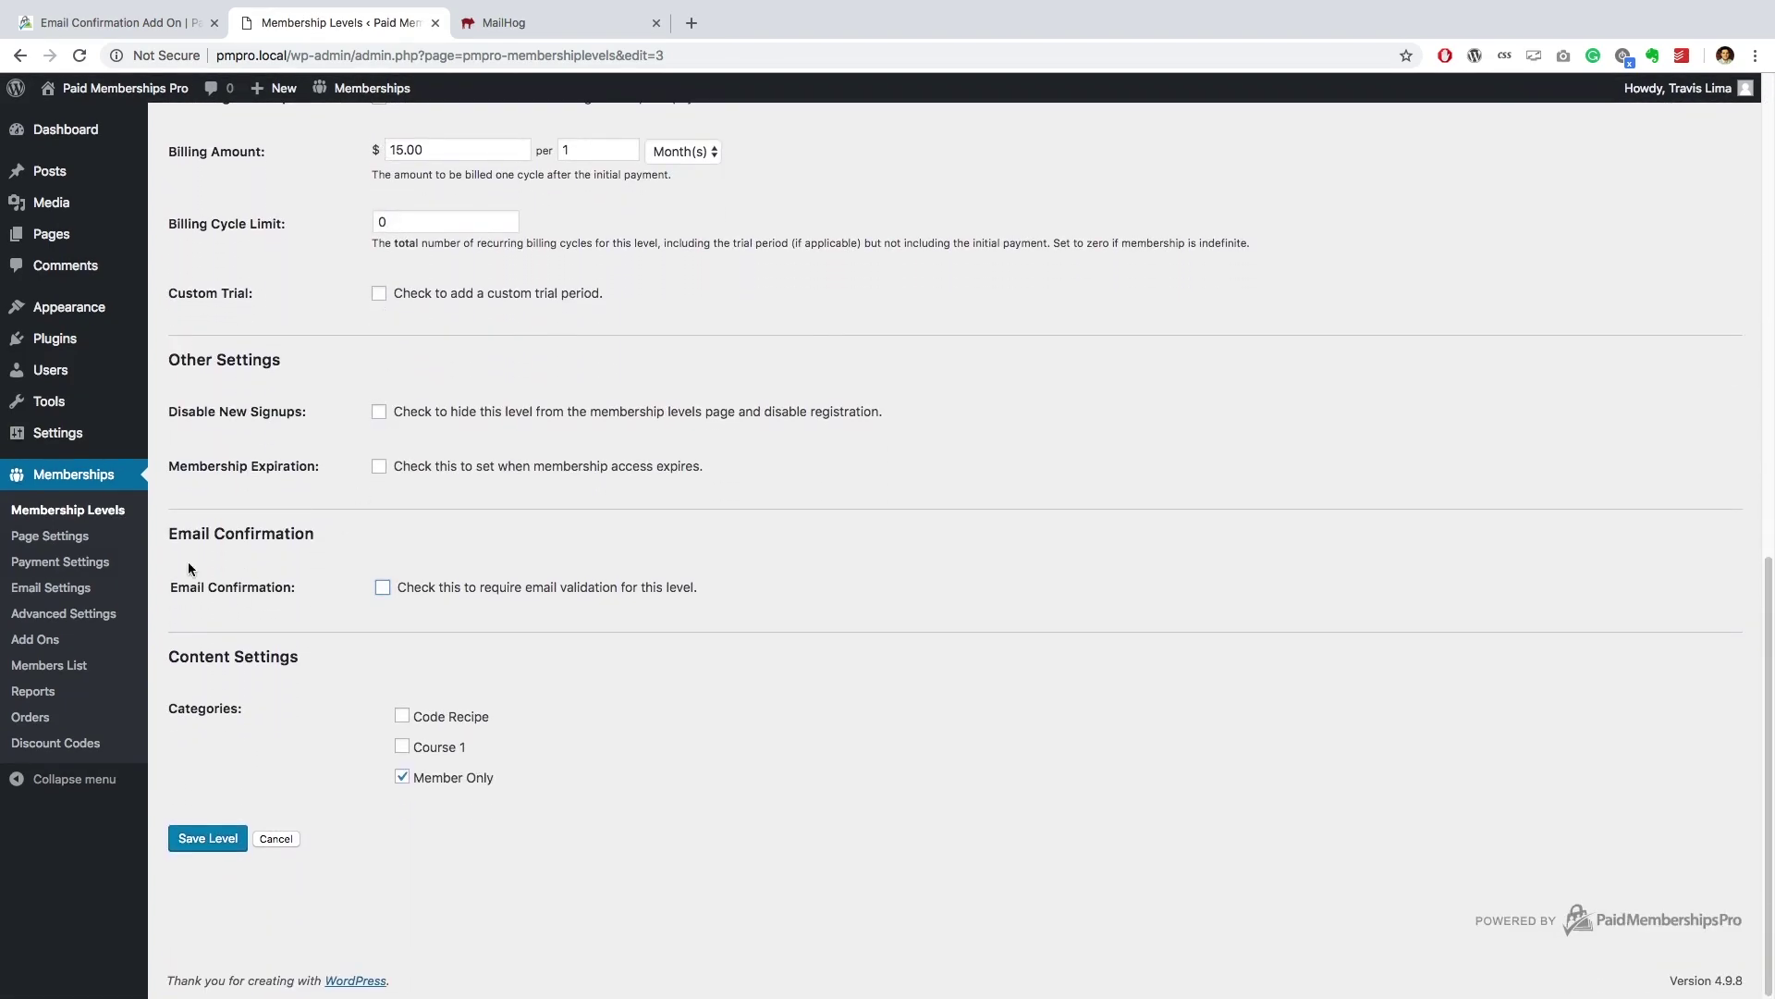
Tick Email Confirmation and Reset Email Confirmation for Gold Level 3, then save the level
{"action": "left_click", "coordinate": [384, 588]}
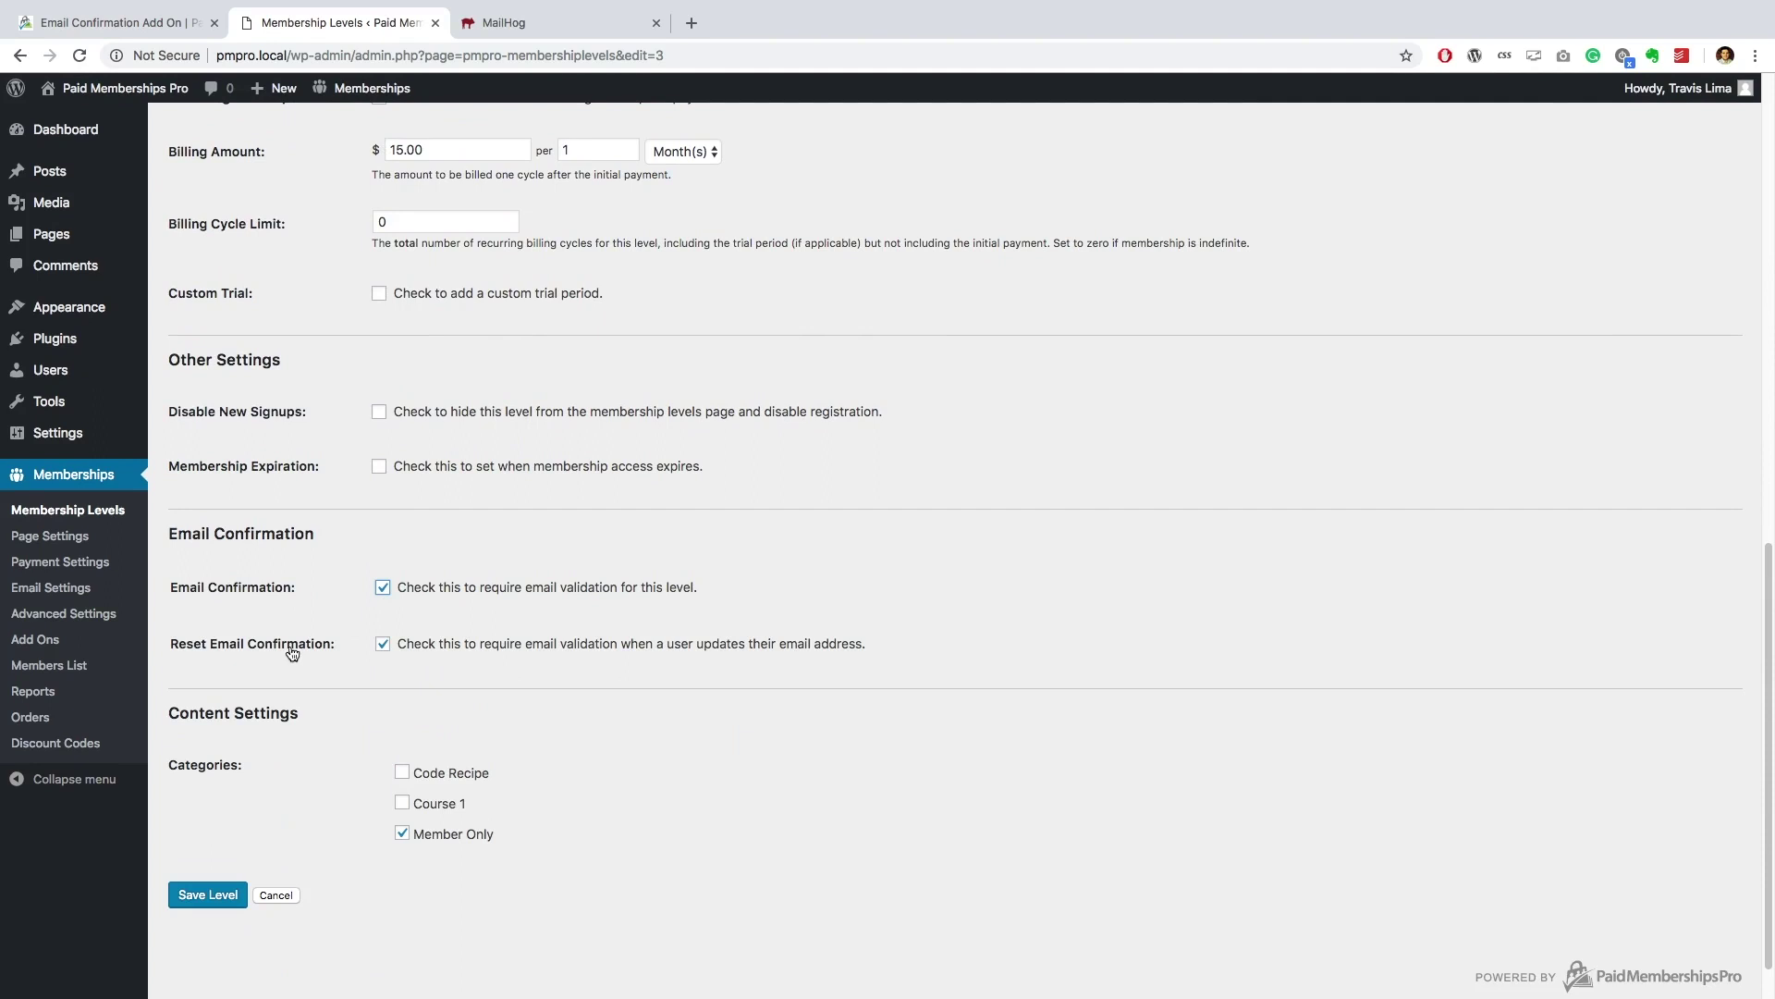
{"action": "left_click", "coordinate": [383, 644]}
{"action": "left_click", "coordinate": [385, 646]}
{"action": "left_click", "coordinate": [211, 894]}
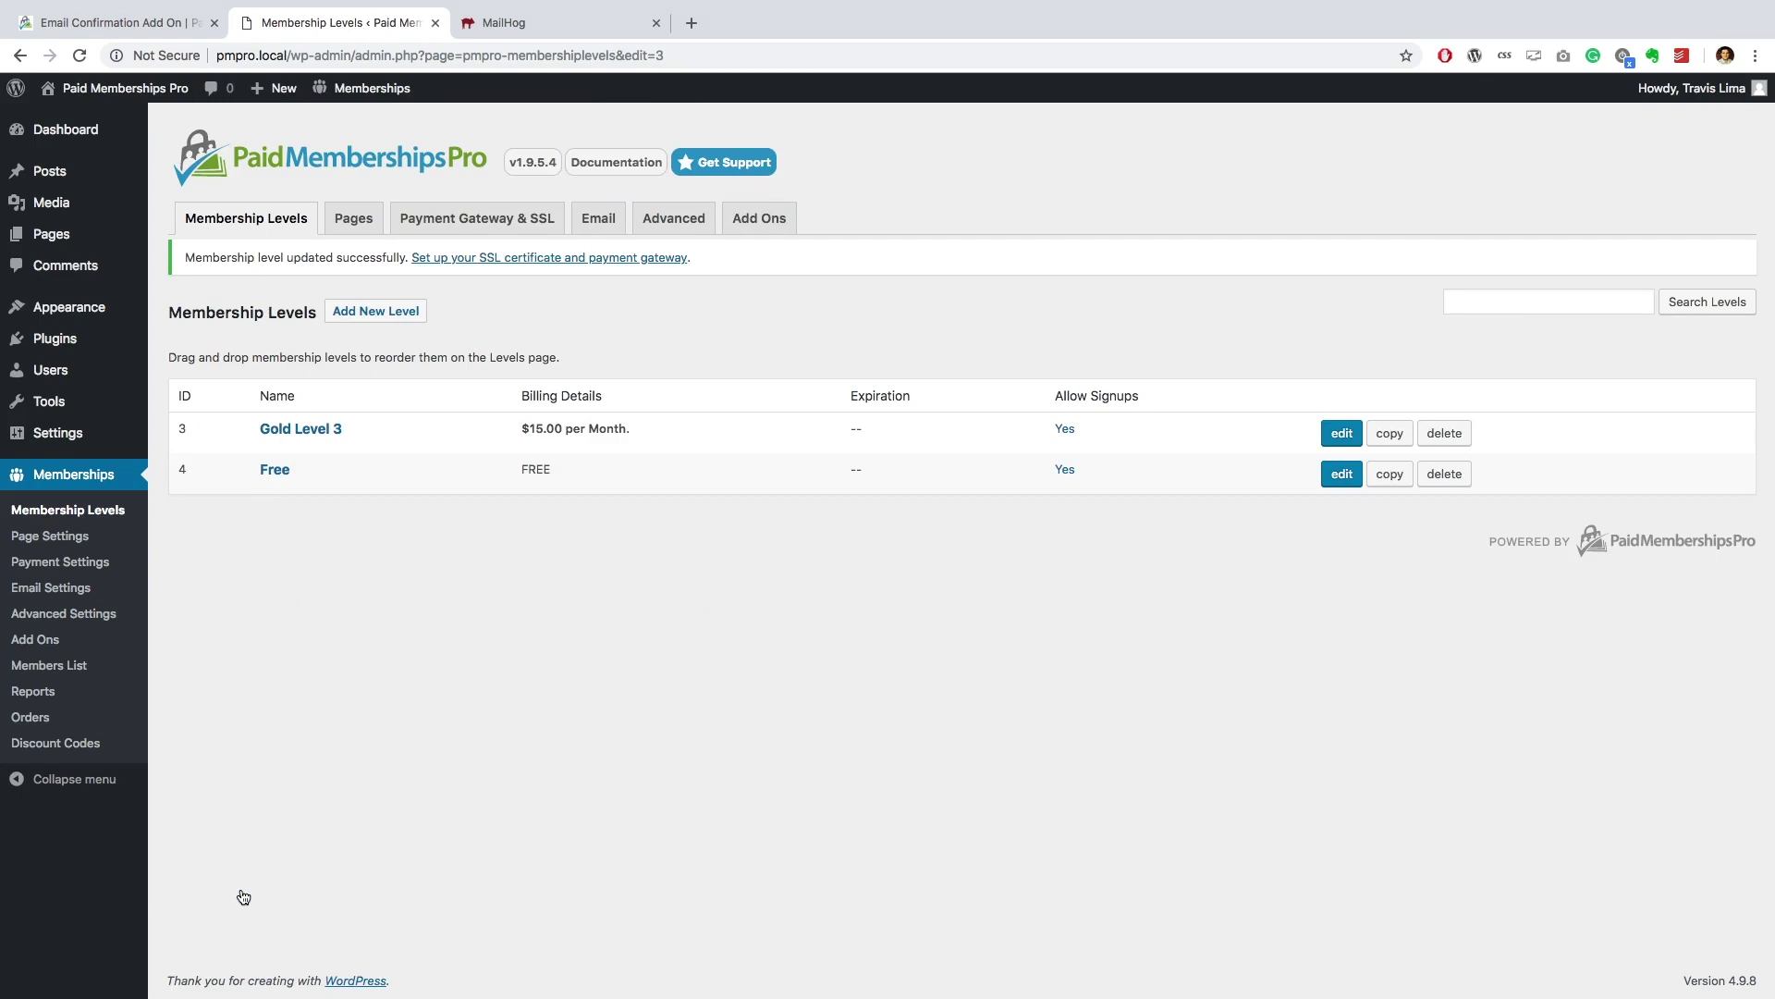
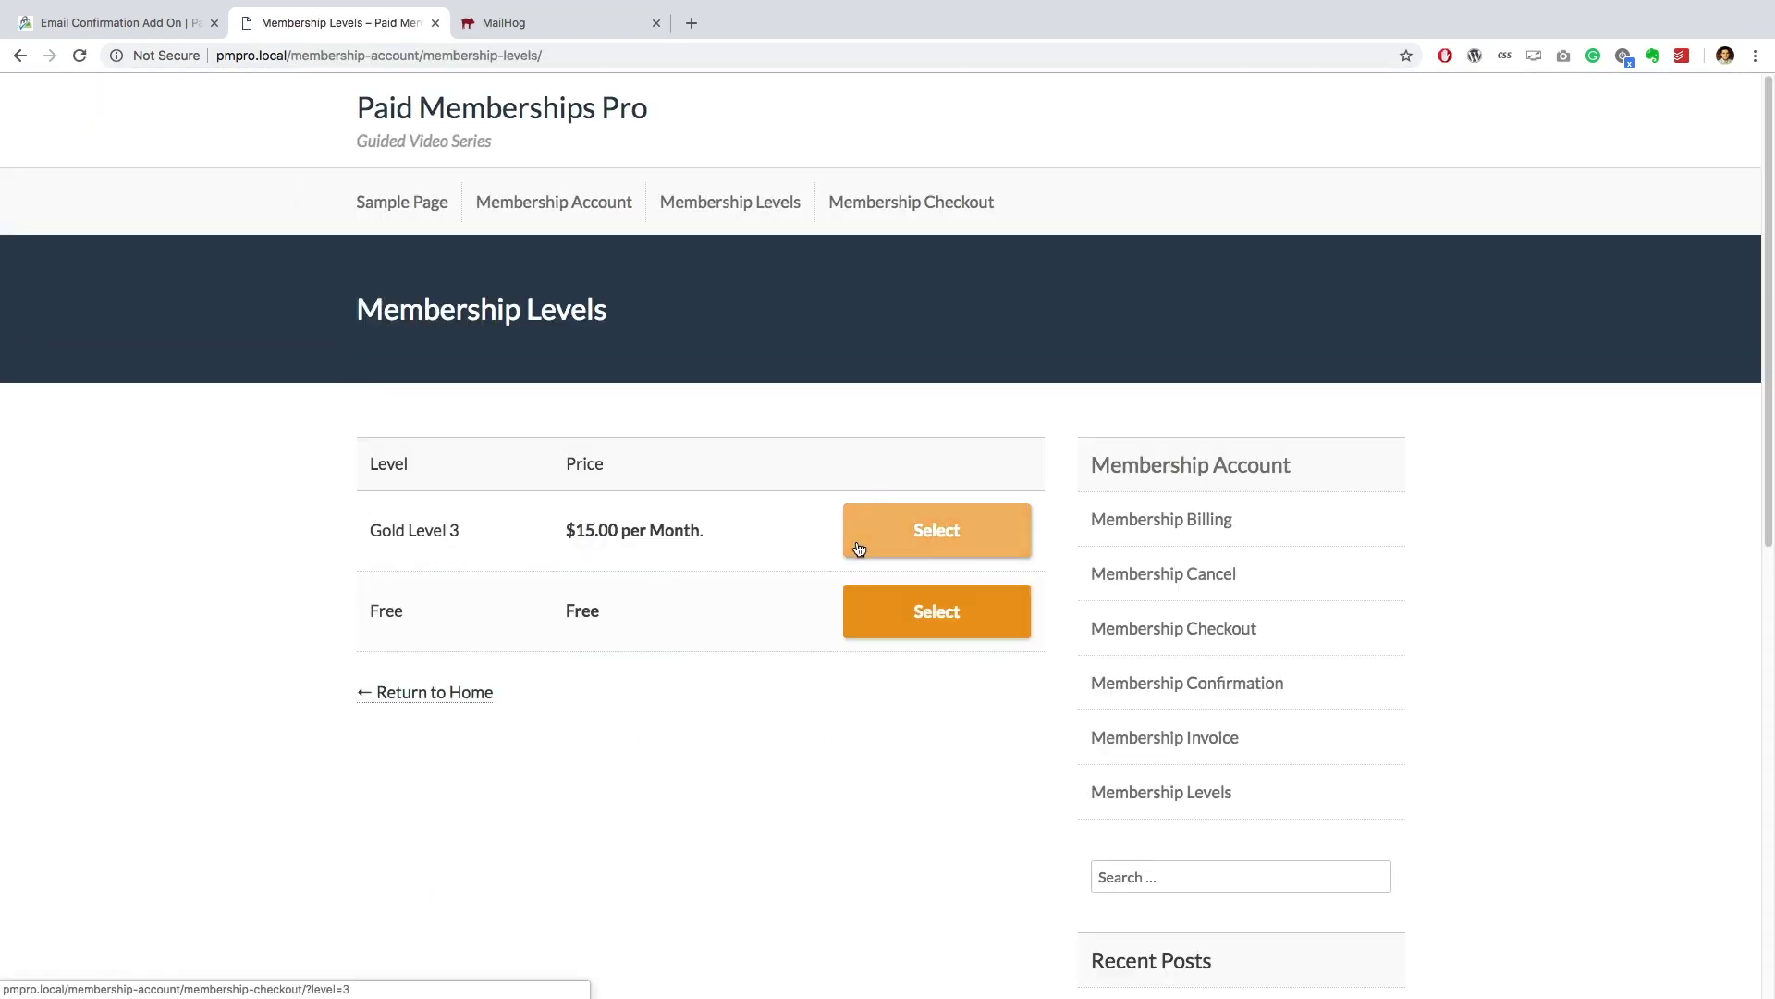
Check out Gold Level 3 with a new test account and test card details
{"action": "left_click", "coordinate": [937, 531]}
{"action": "scroll", "coordinate": [860, 555], "scroll_direction": "down", "scroll_amount": 3}
{"action": "type", "text": "Email"}
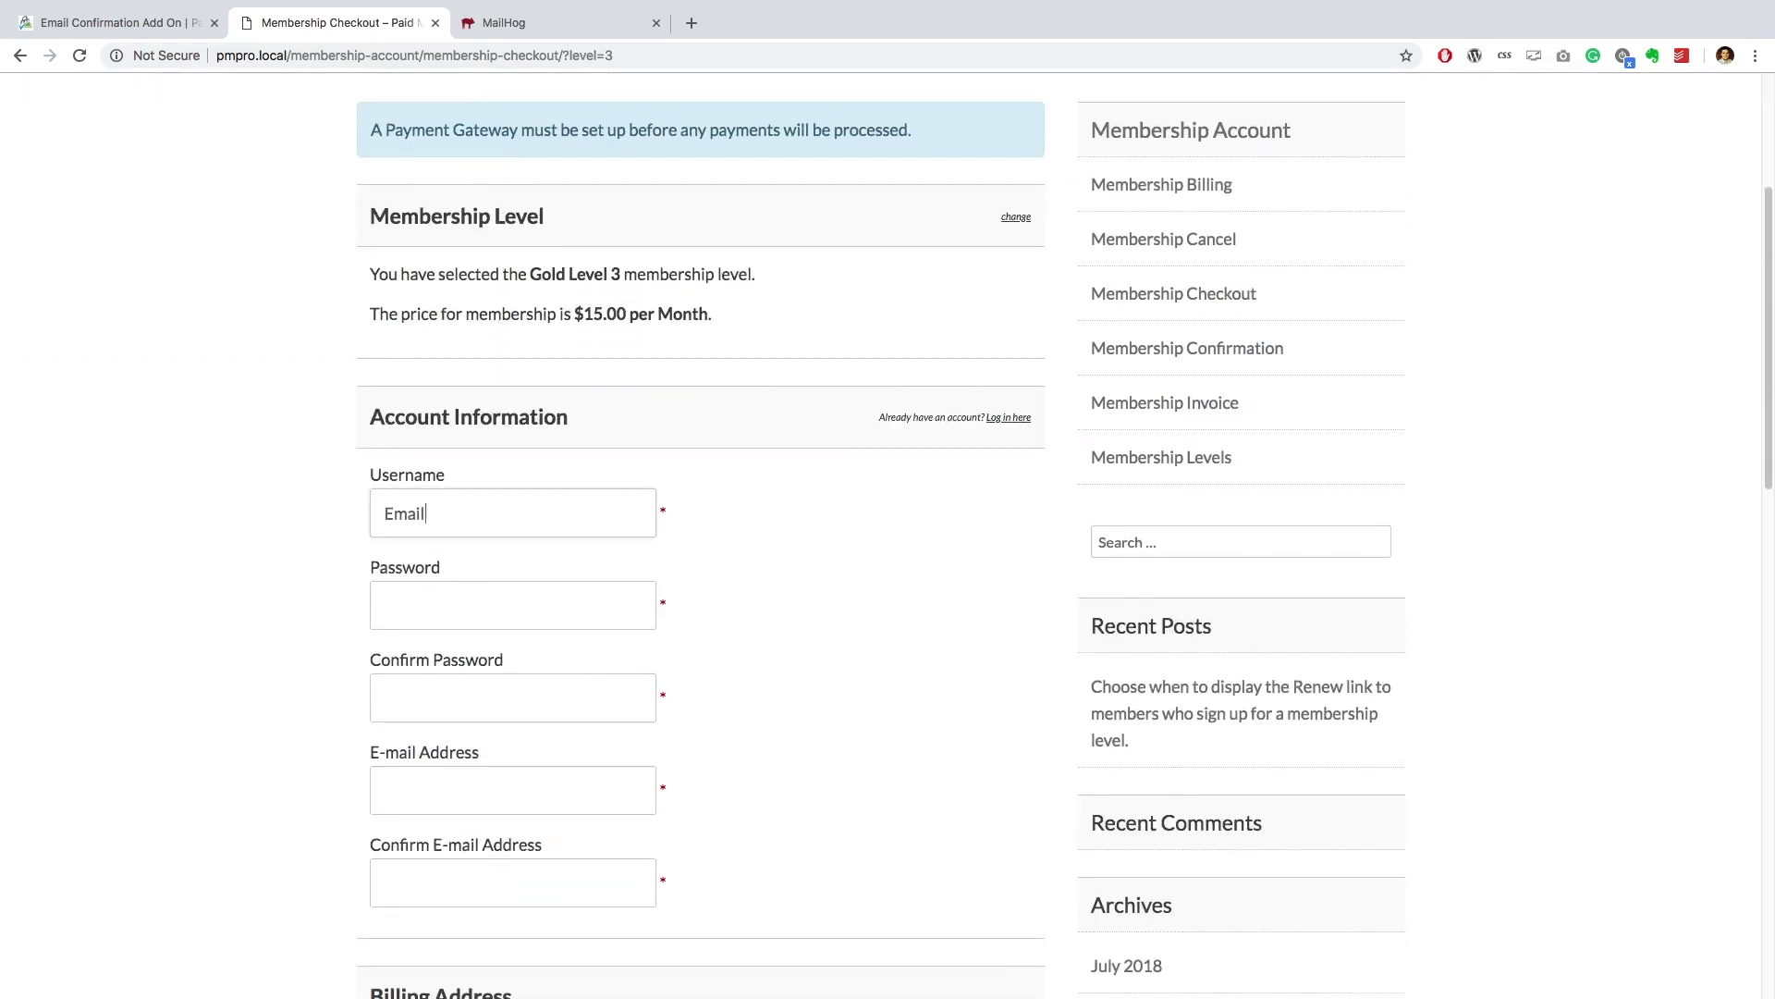
{"action": "key", "text": "Tab"}
{"action": "key", "text": "Tab"}
{"action": "key", "text": "Tab"}
{"action": "type", "text": "email"}
{"action": "type", "text": "@test.com"}
{"action": "key", "text": "Tab"}
{"action": "type", "text": "email@"}
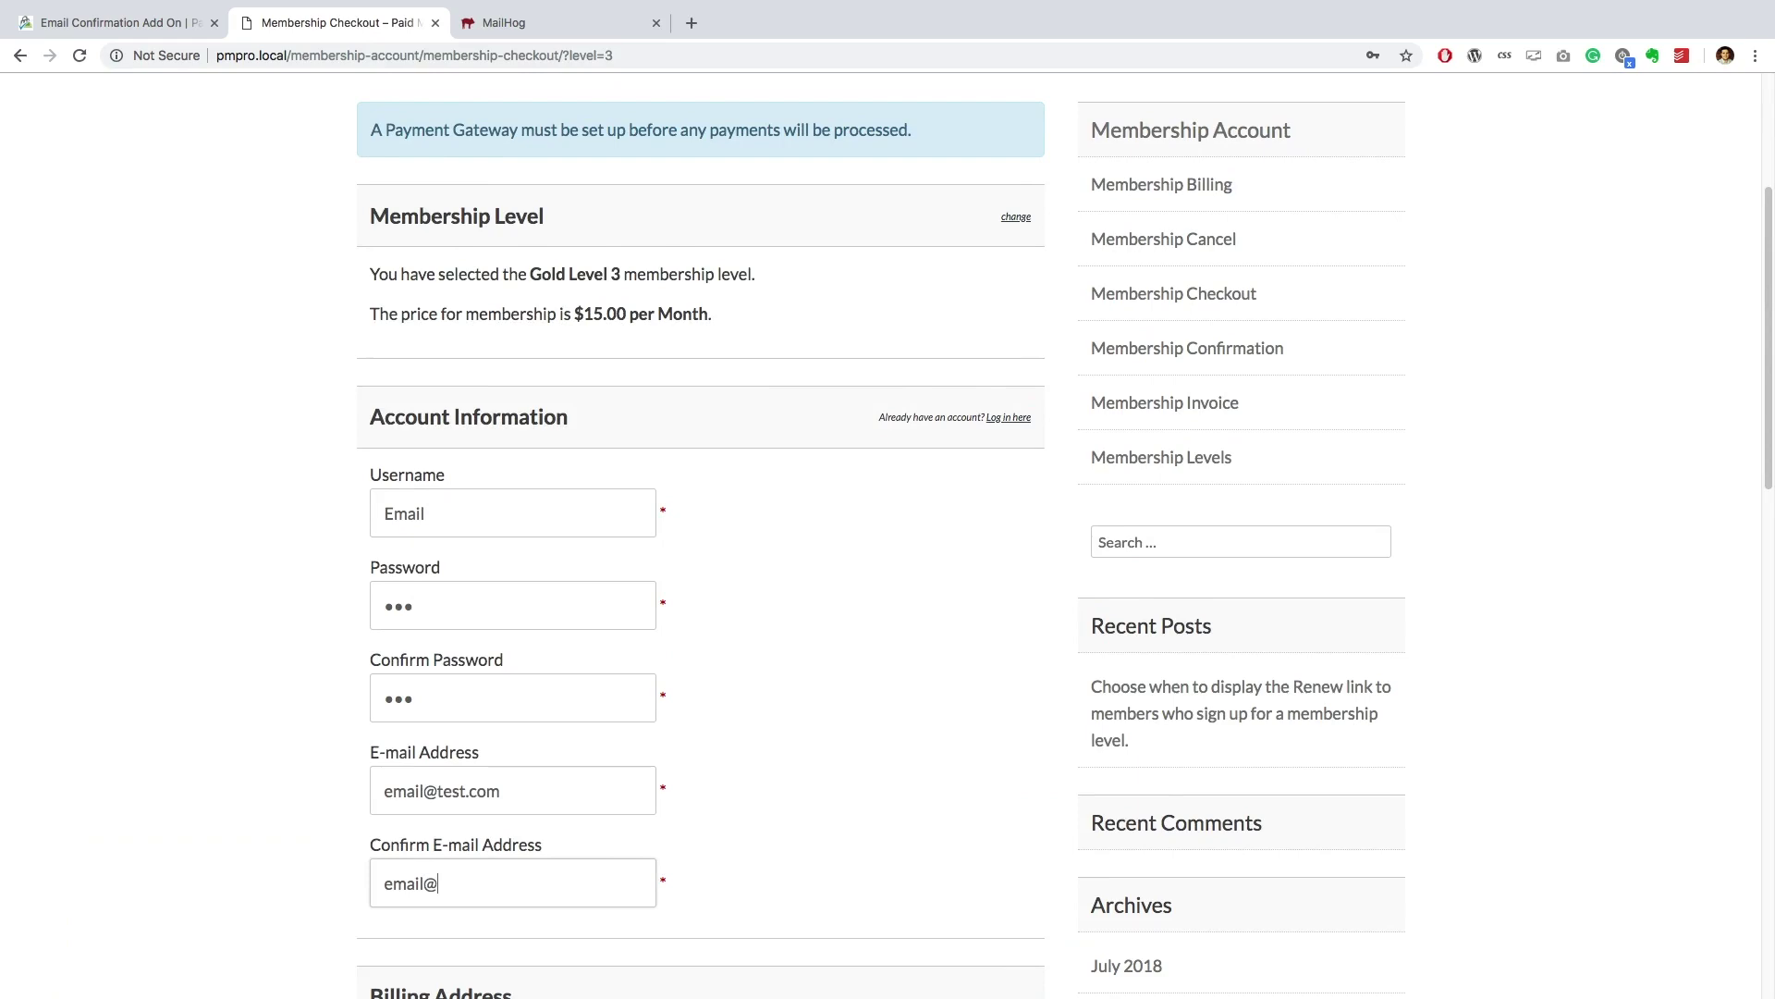
{"action": "type", "text": "test.com"}
{"action": "scroll", "coordinate": [694, 555], "scroll_direction": "down", "scroll_amount": 5}
{"action": "scroll", "coordinate": [694, 556], "scroll_direction": "down", "scroll_amount": 5}
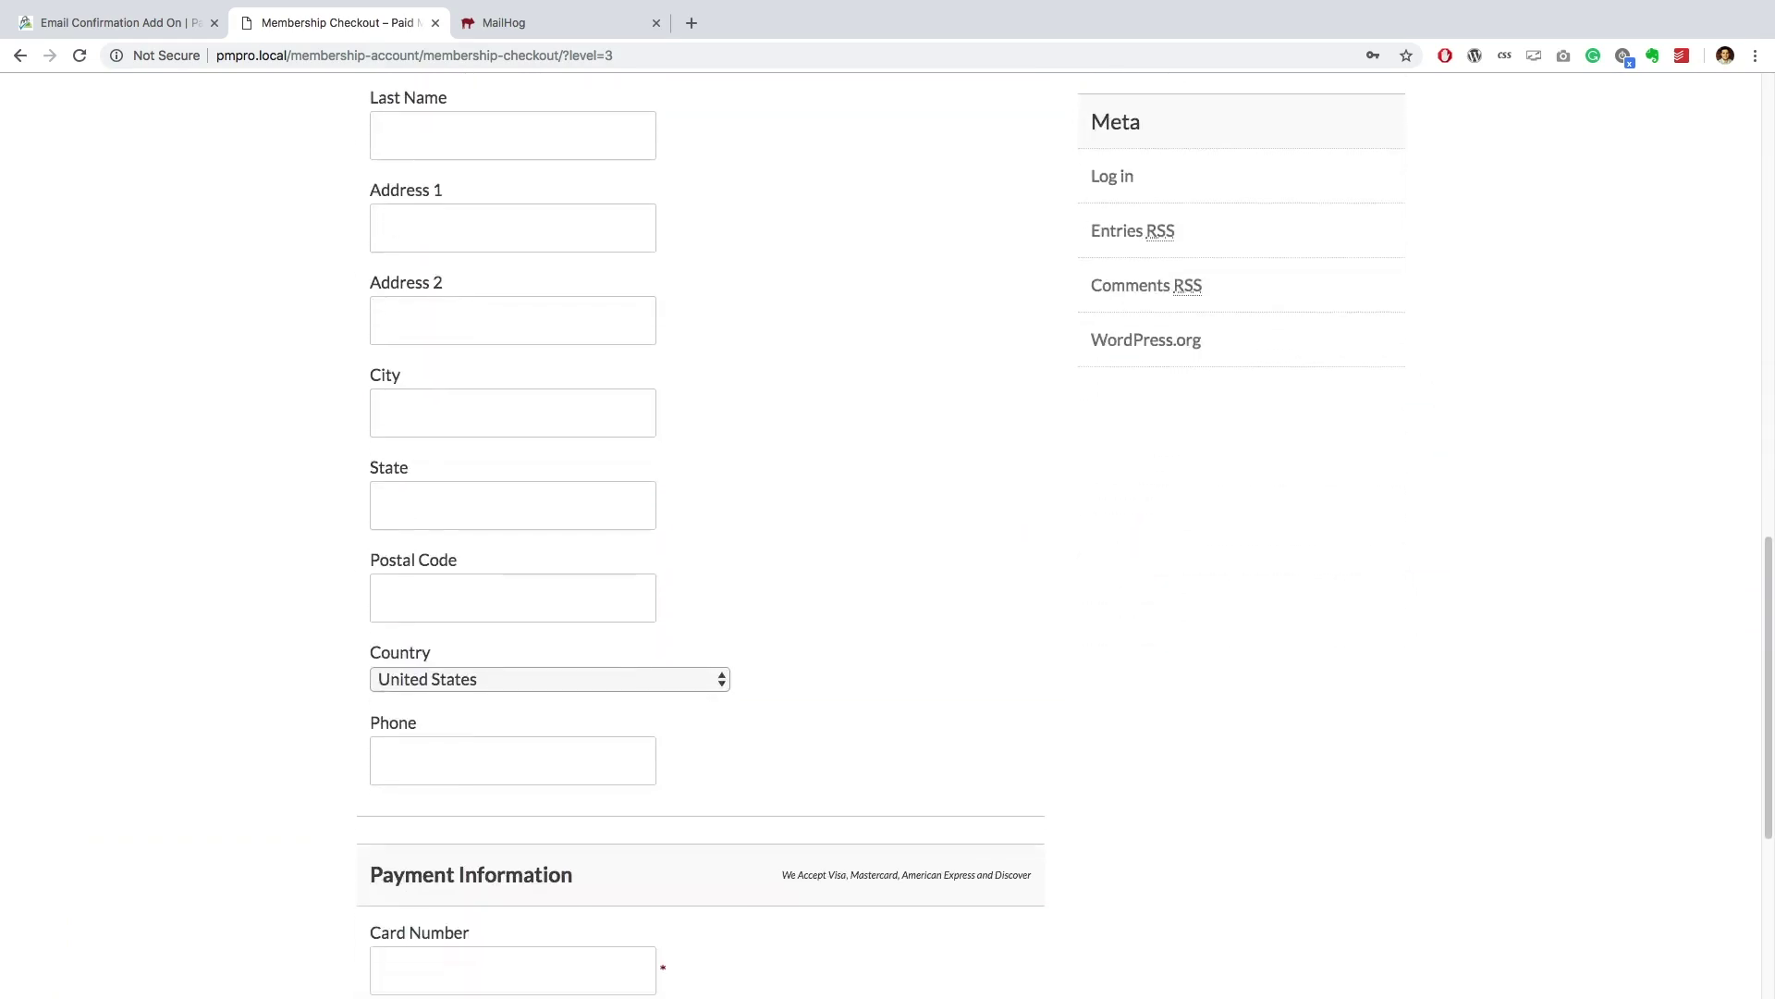
{"action": "scroll", "coordinate": [695, 555], "scroll_direction": "down", "scroll_amount": 3}
{"action": "left_click", "coordinate": [556, 574]}
{"action": "type", "text": "1234567890"}
{"action": "key", "text": "Tab"}
{"action": "type", "text": "12"}
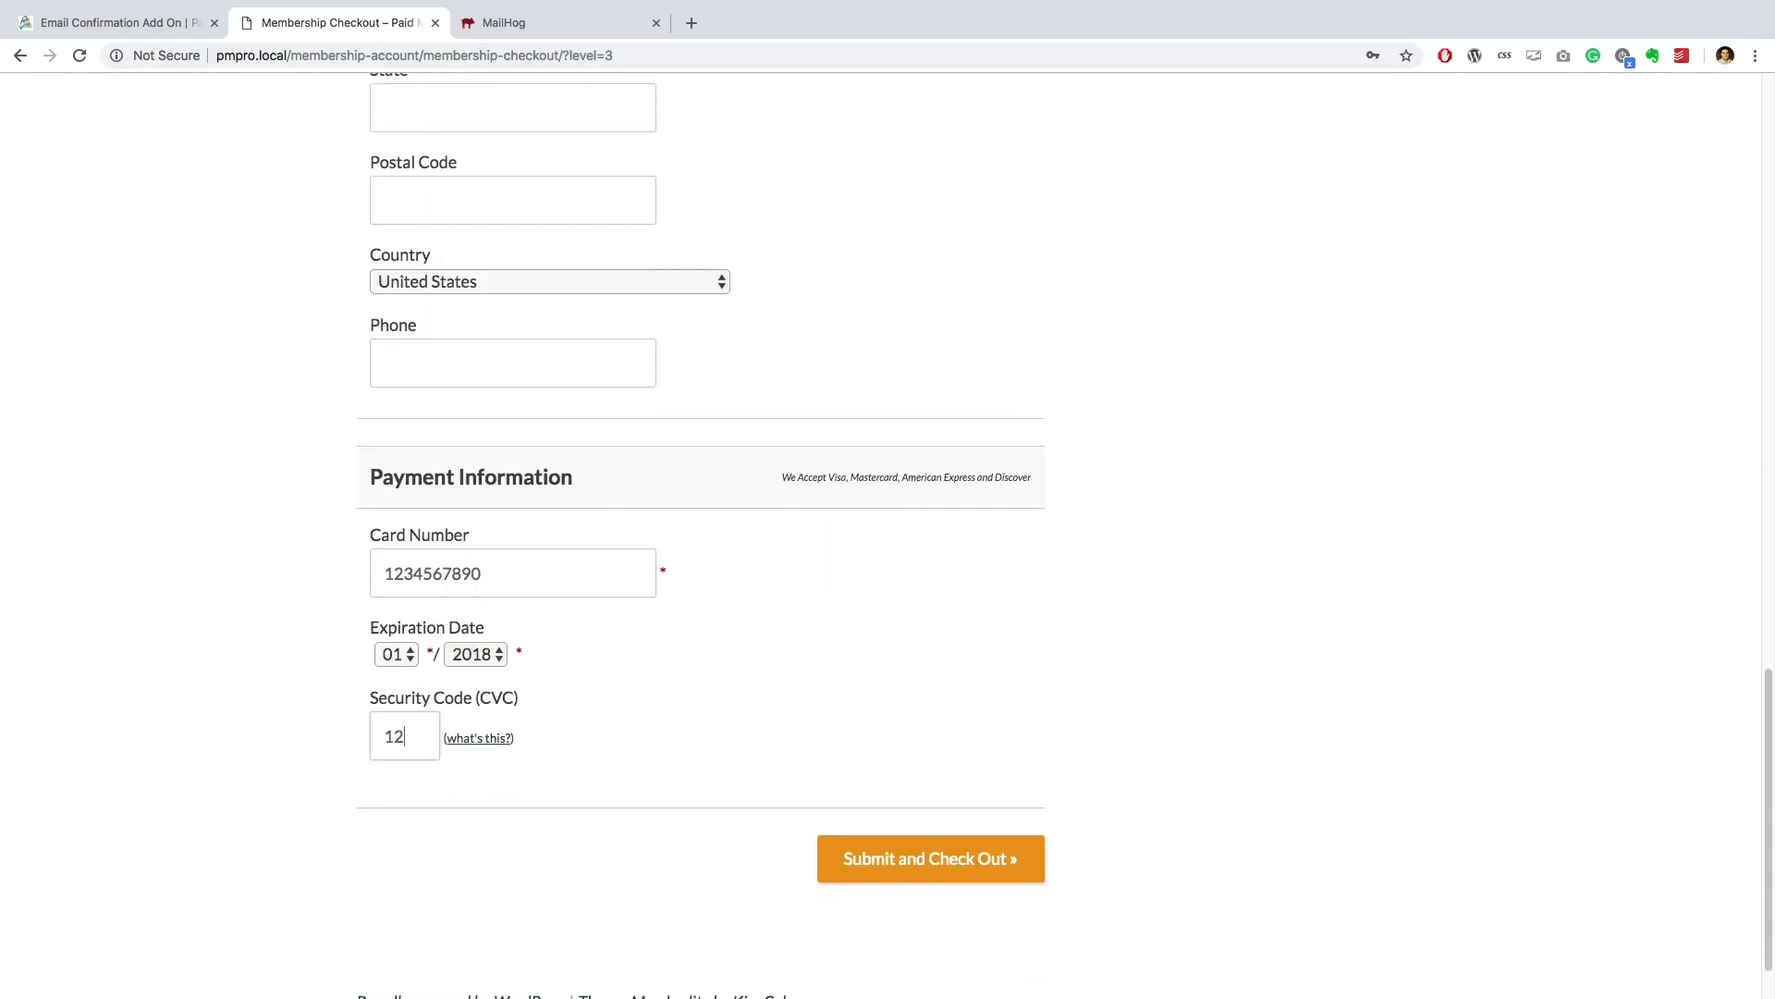
{"action": "type", "text": "3"}
{"action": "left_click", "coordinate": [929, 857]}
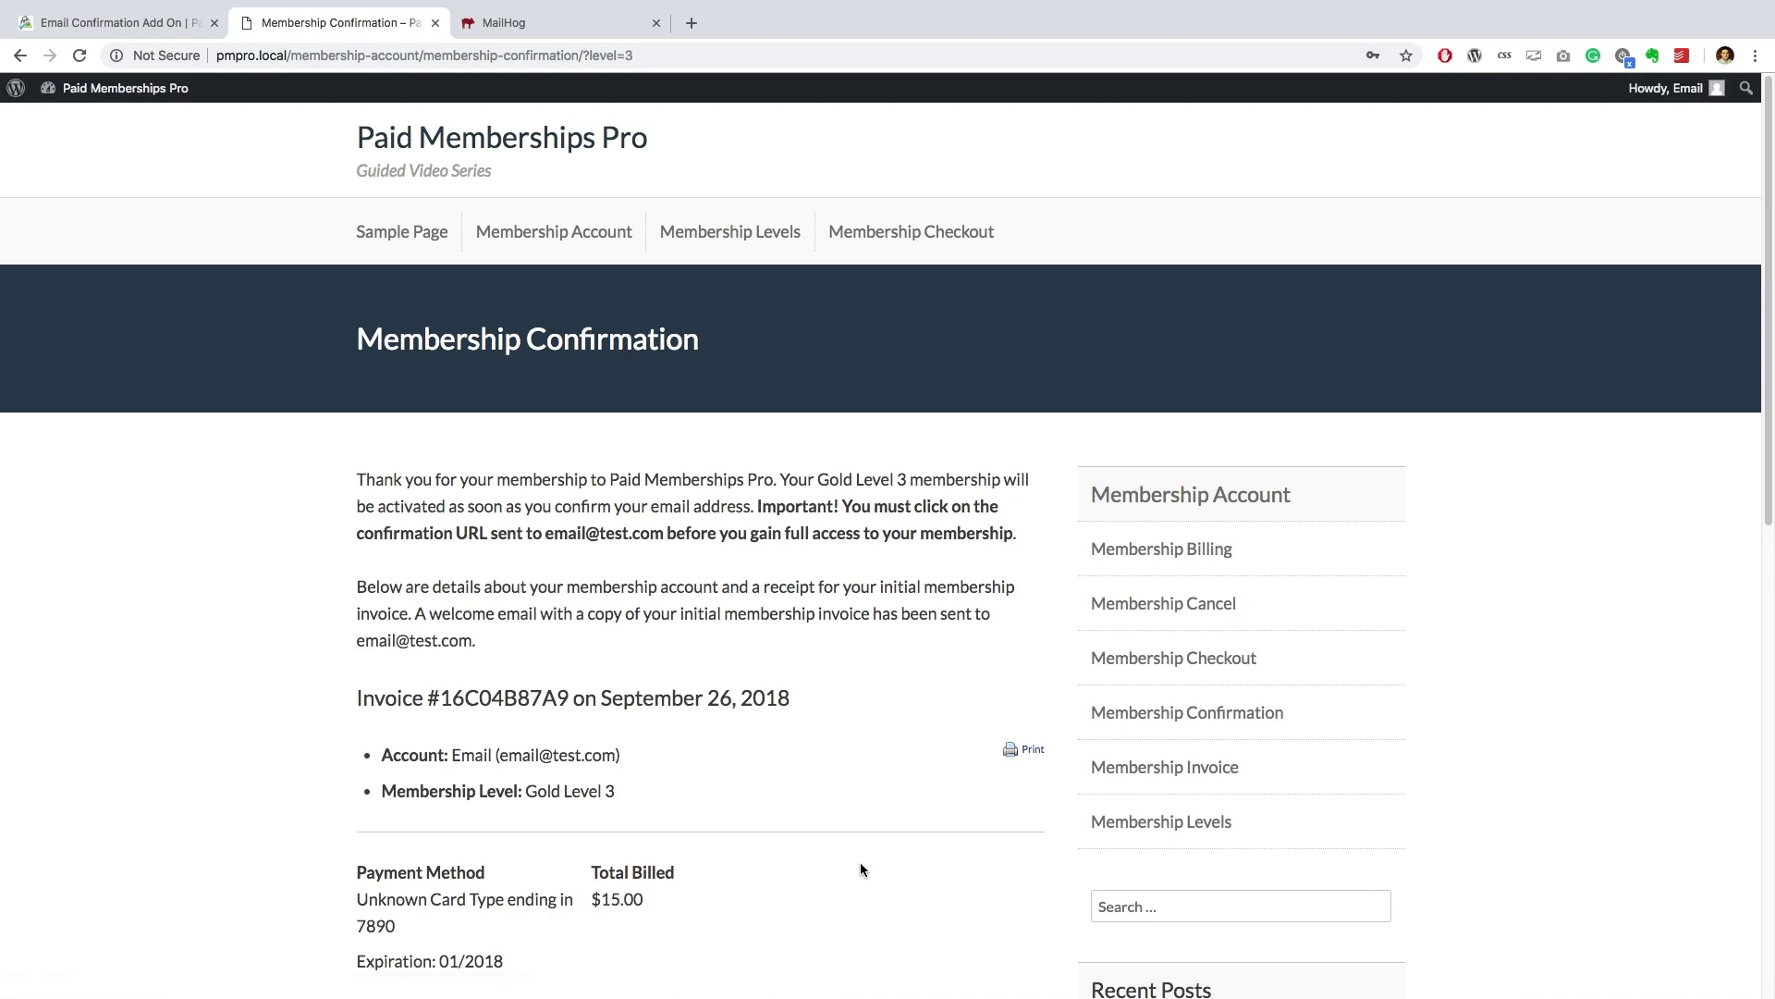
{"action": "scroll", "coordinate": [860, 869], "scroll_direction": "down", "scroll_amount": 2}
{"action": "scroll", "coordinate": [860, 871], "scroll_direction": "down", "scroll_amount": 1}
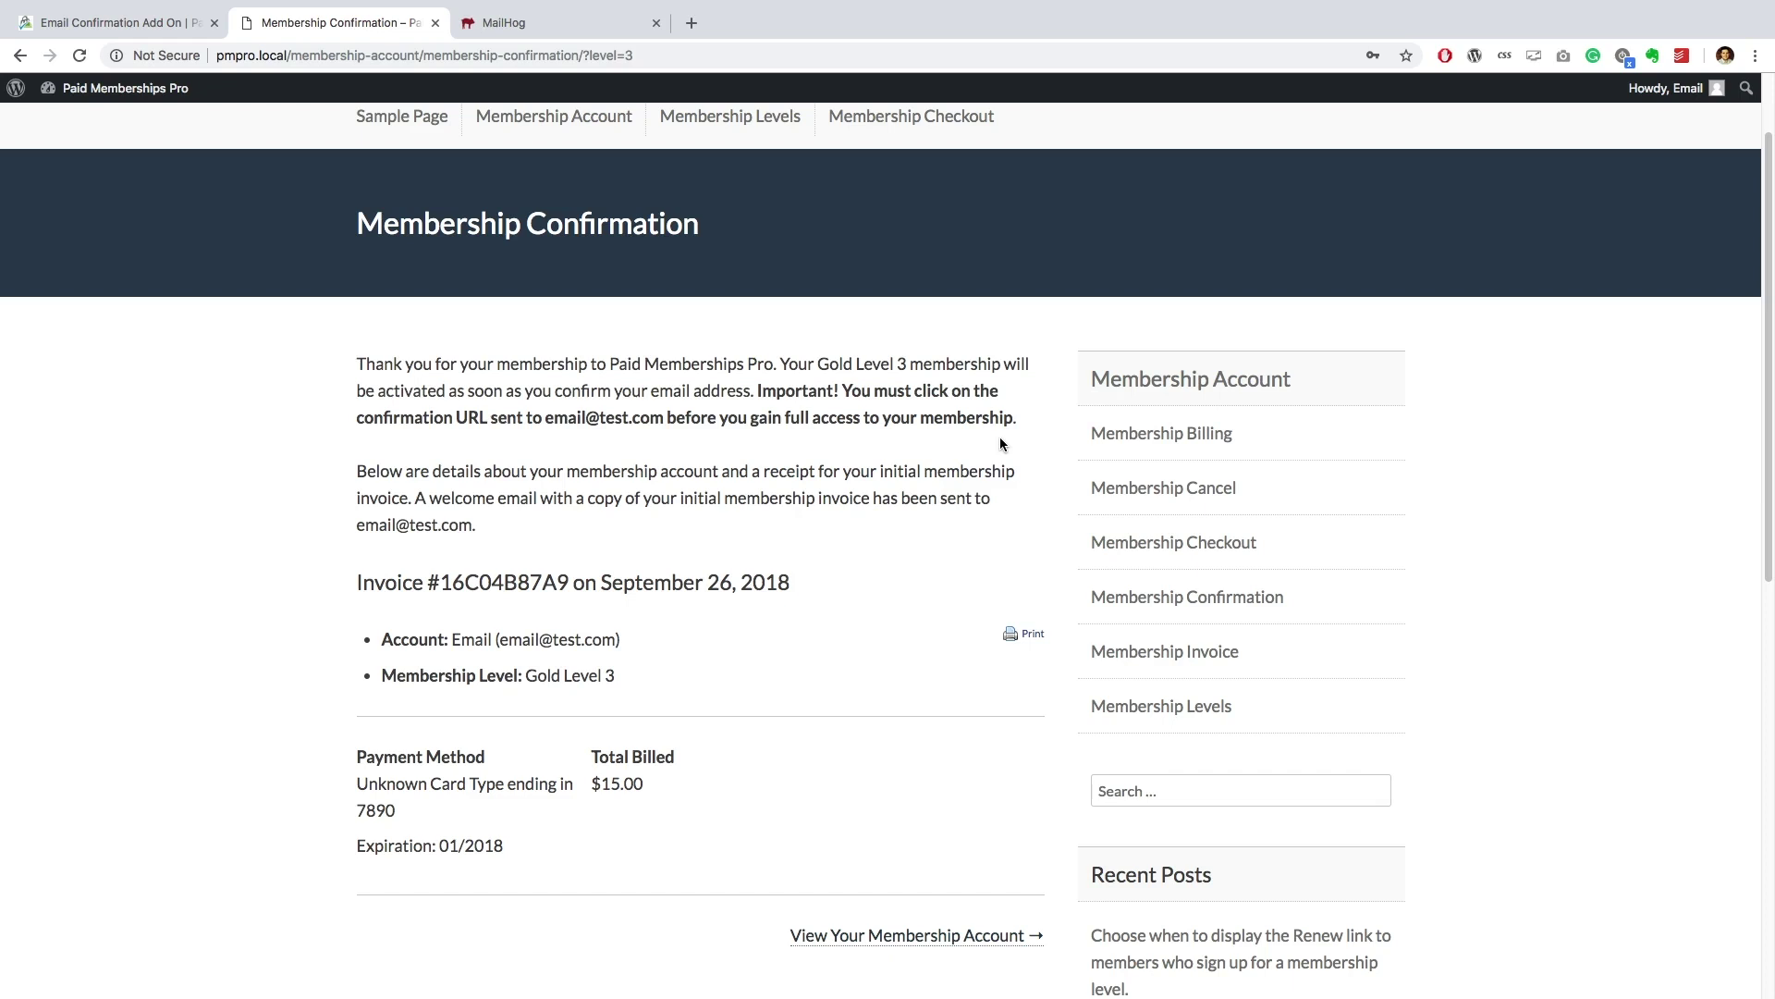
{"action": "scroll", "coordinate": [1001, 438], "scroll_direction": "up", "scroll_amount": 3}
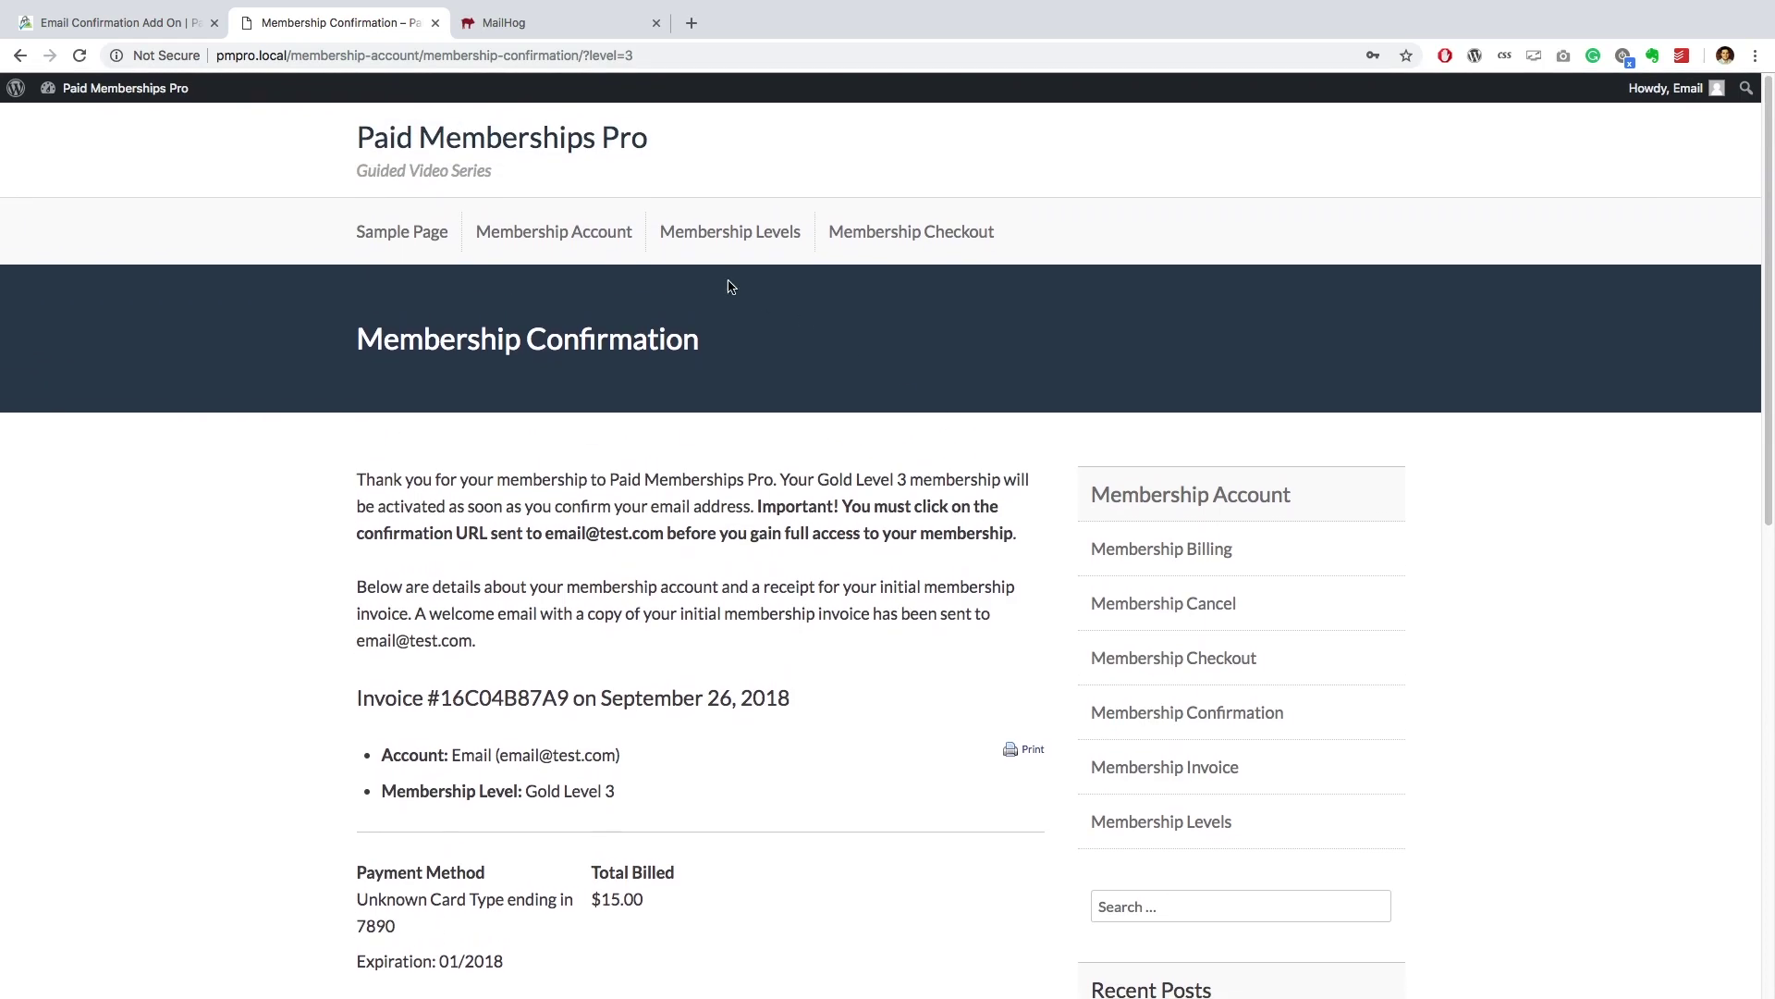
Return from the Membership Confirmation page to the site home page
{"action": "left_click", "coordinate": [501, 138]}
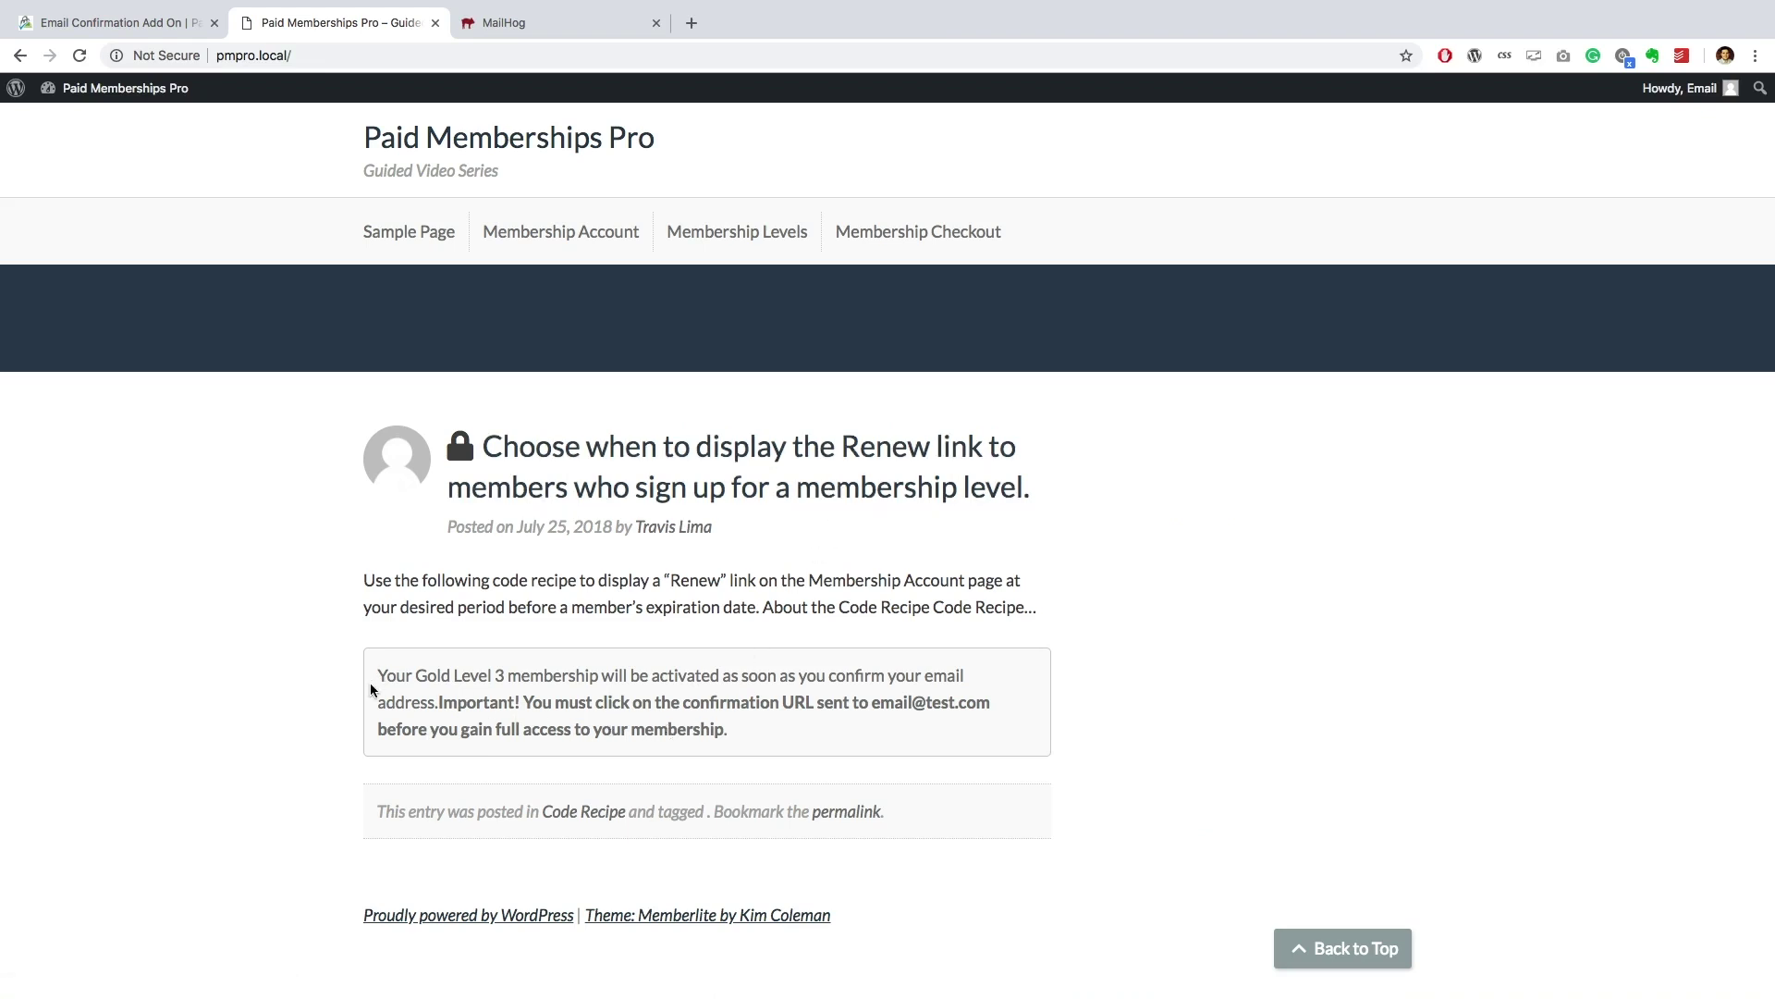
Follow the validate link in the MailHog membership confirmation email
{"action": "key", "text": "ctrl+Tab"}
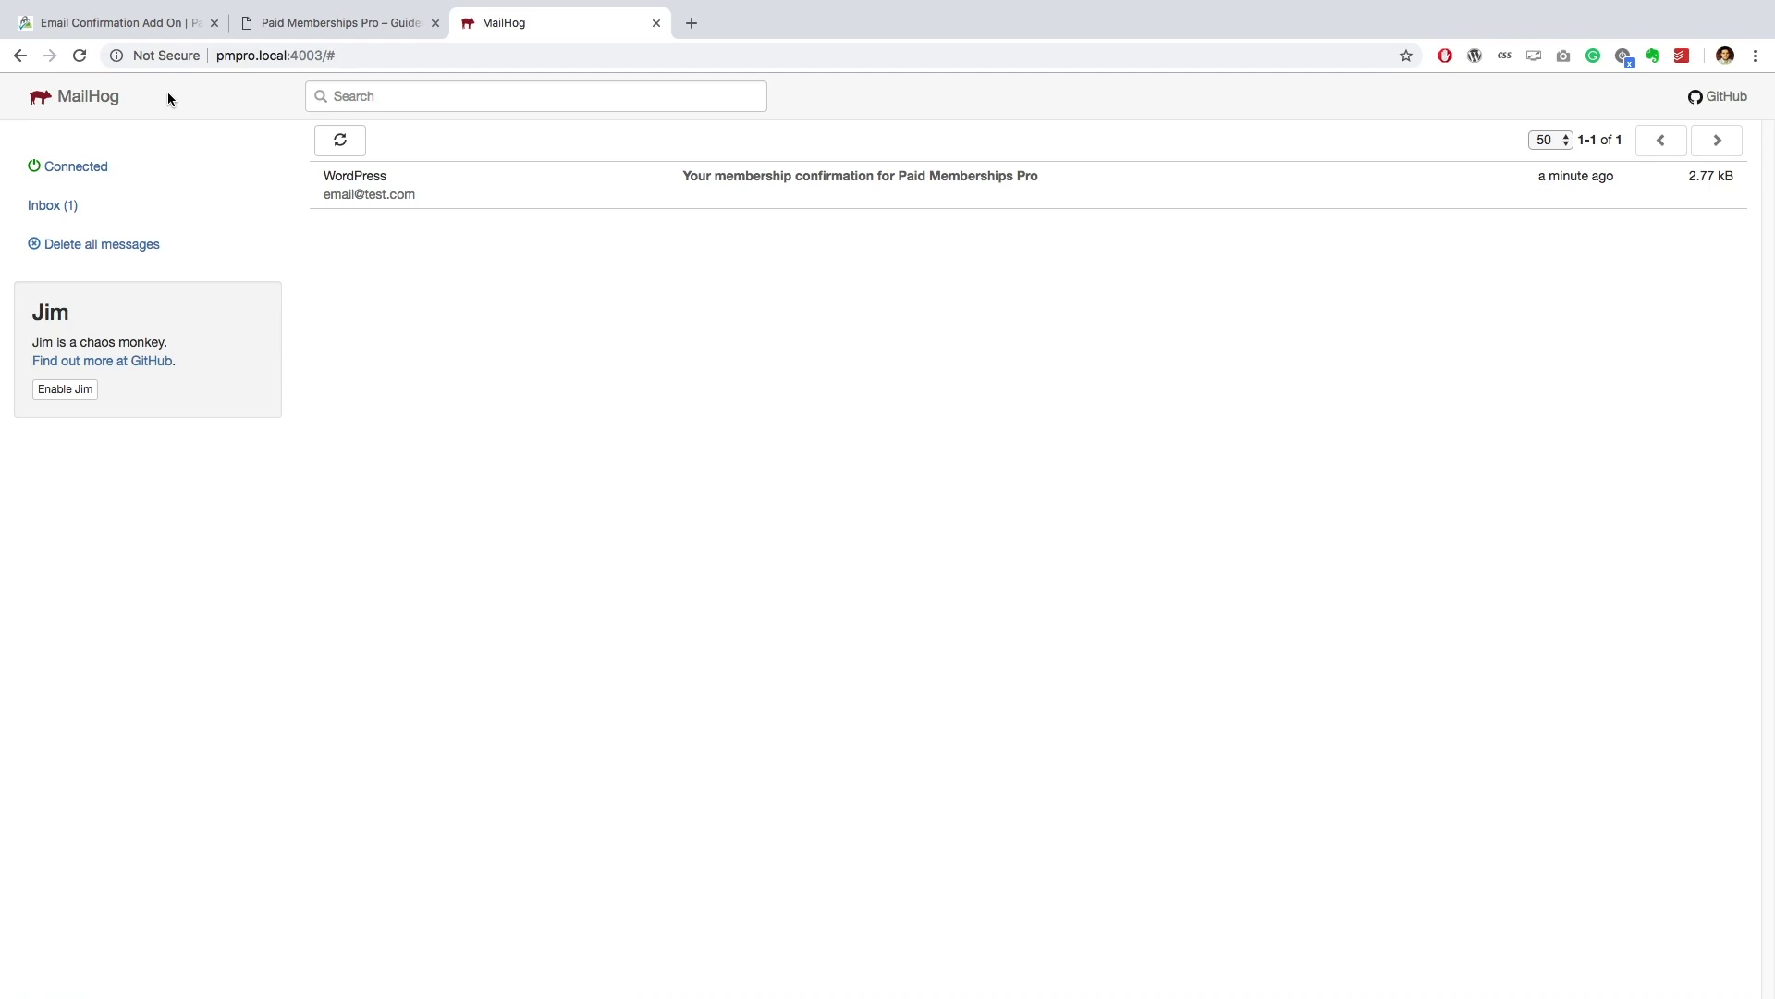
{"action": "left_click", "coordinate": [475, 199]}
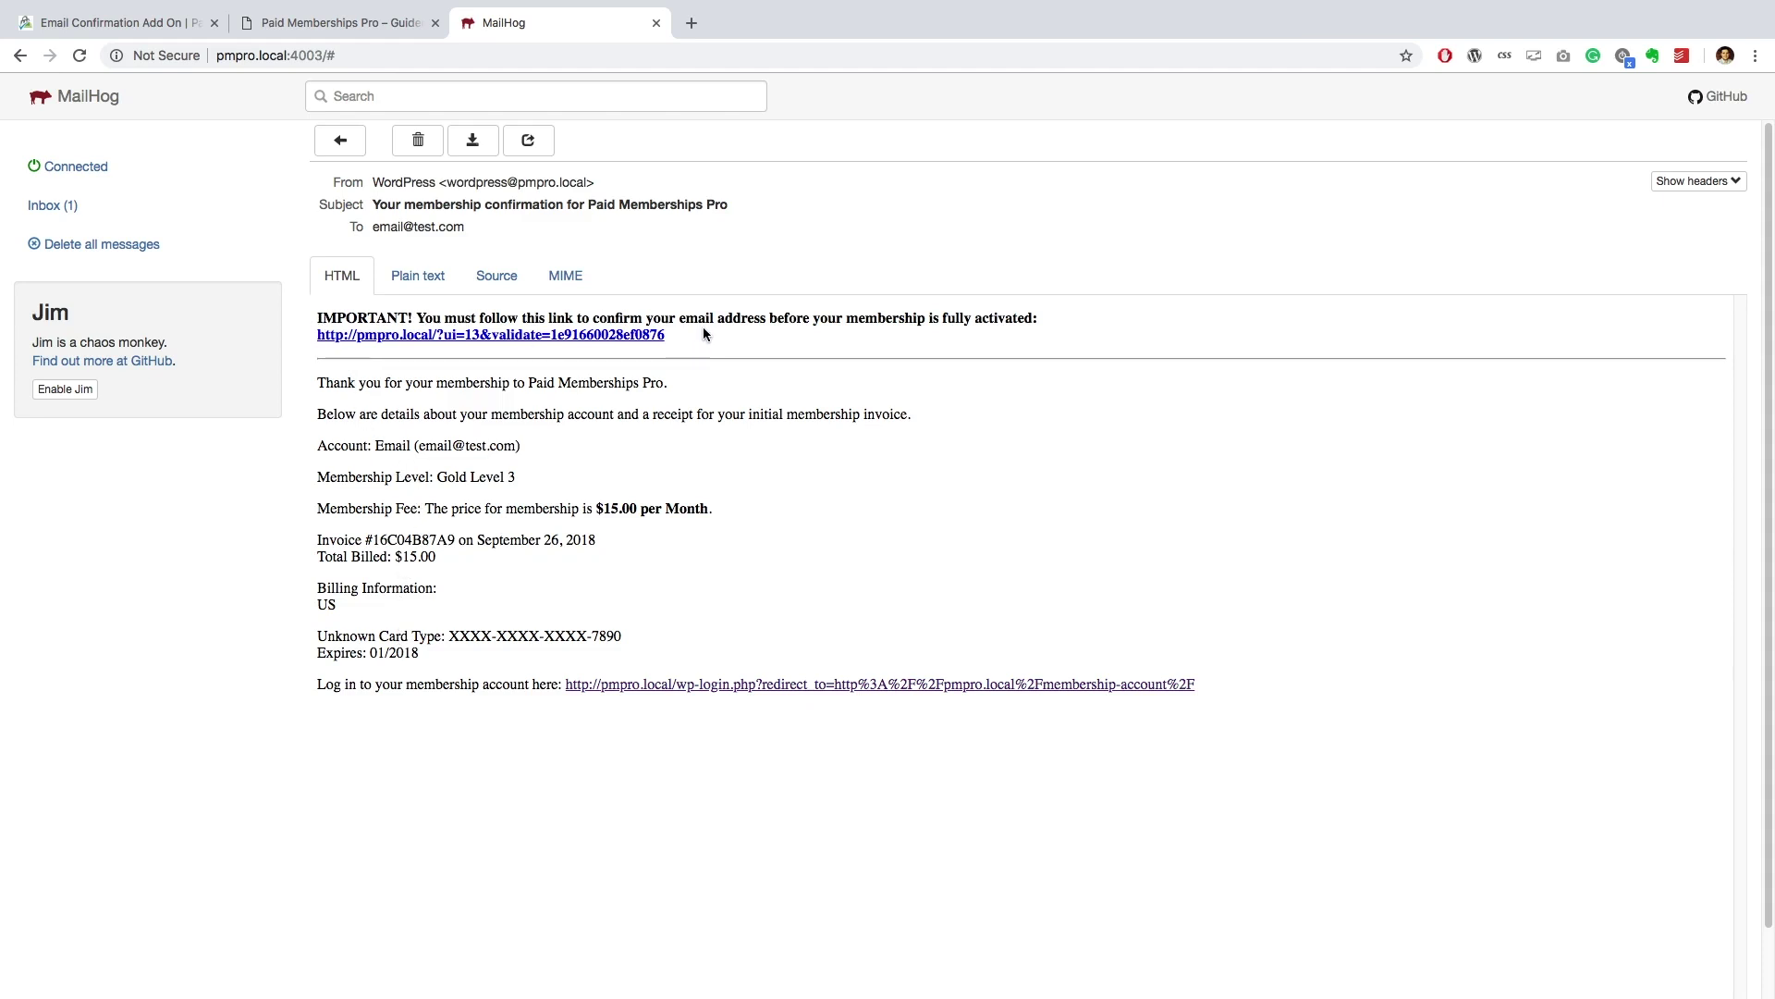
{"action": "left_click", "coordinate": [659, 334]}
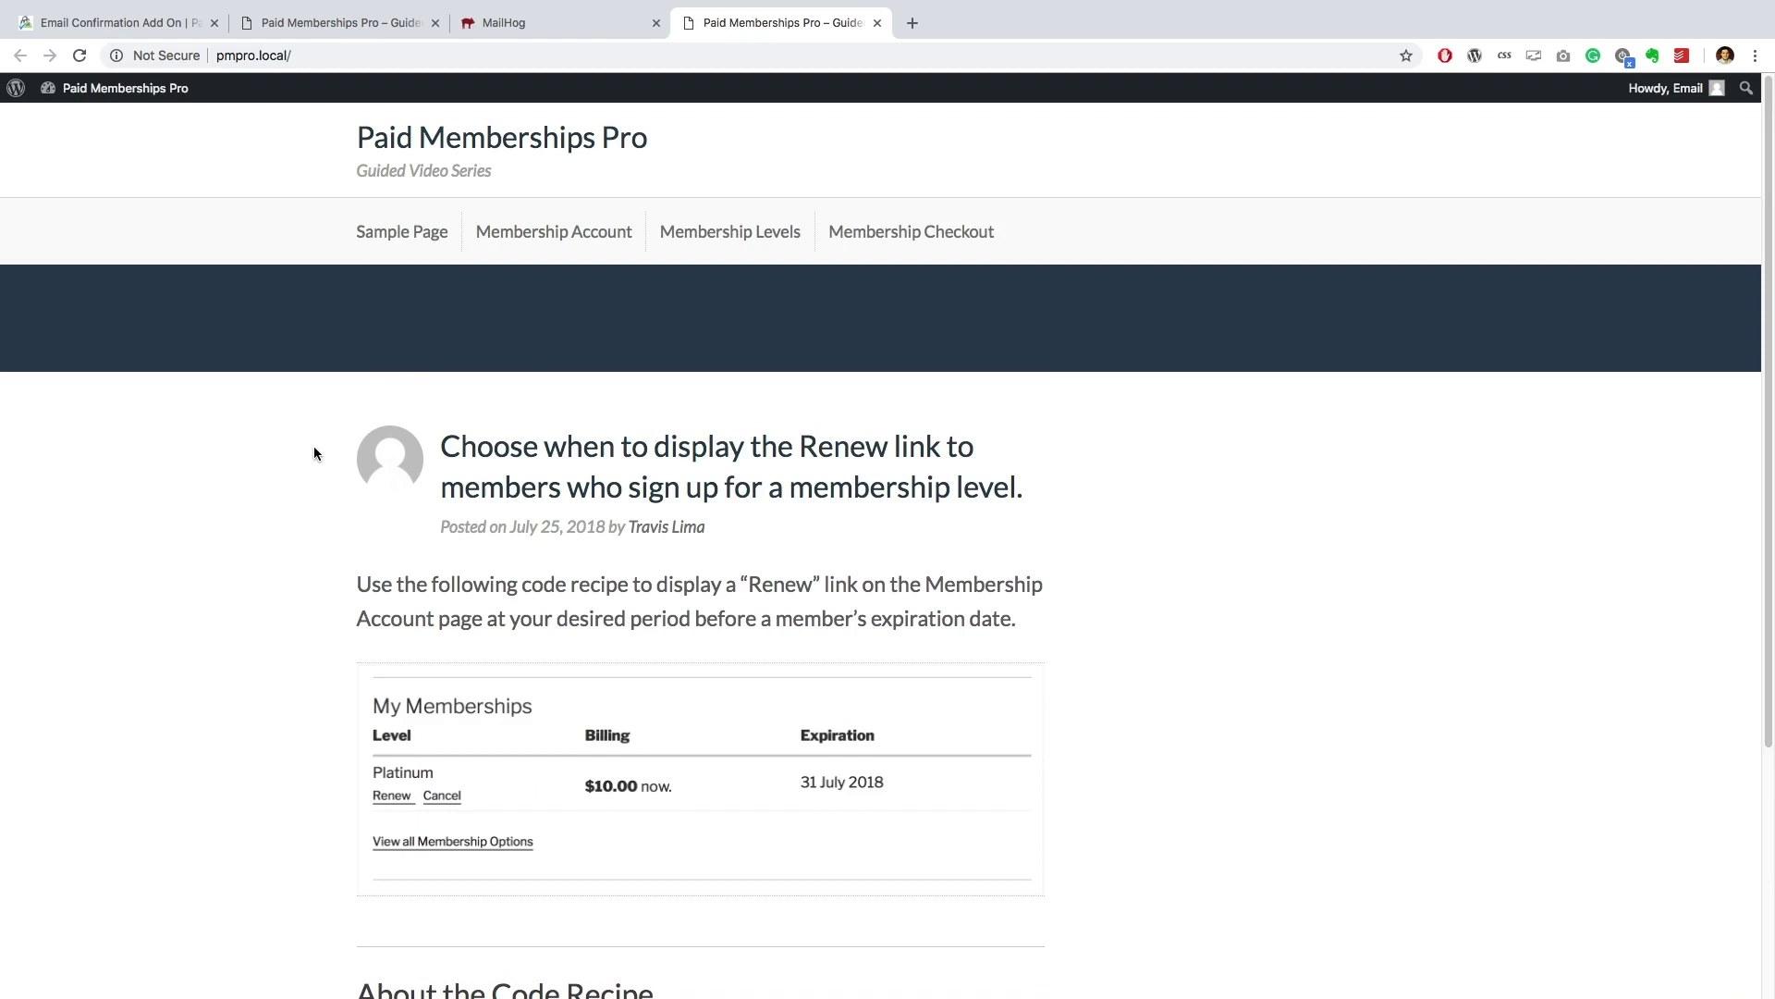
{"action": "scroll", "coordinate": [314, 444], "scroll_direction": "down", "scroll_amount": 3}
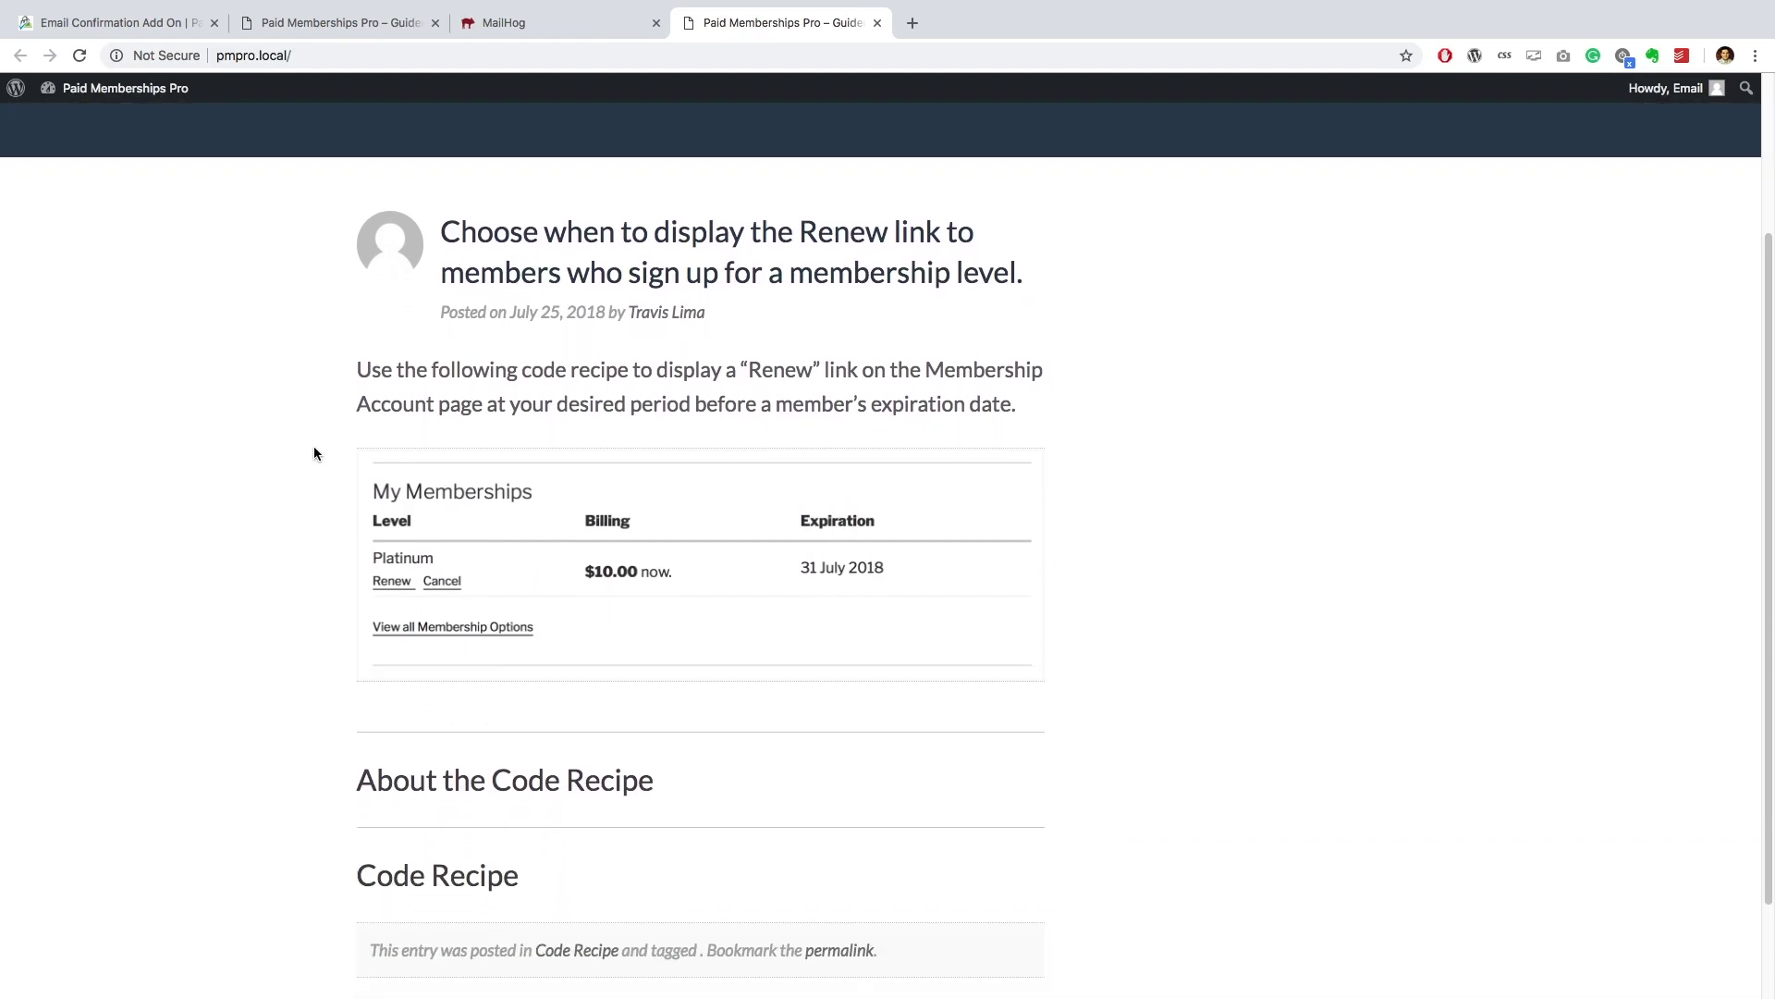
{"action": "scroll", "coordinate": [314, 444], "scroll_direction": "down", "scroll_amount": 3}
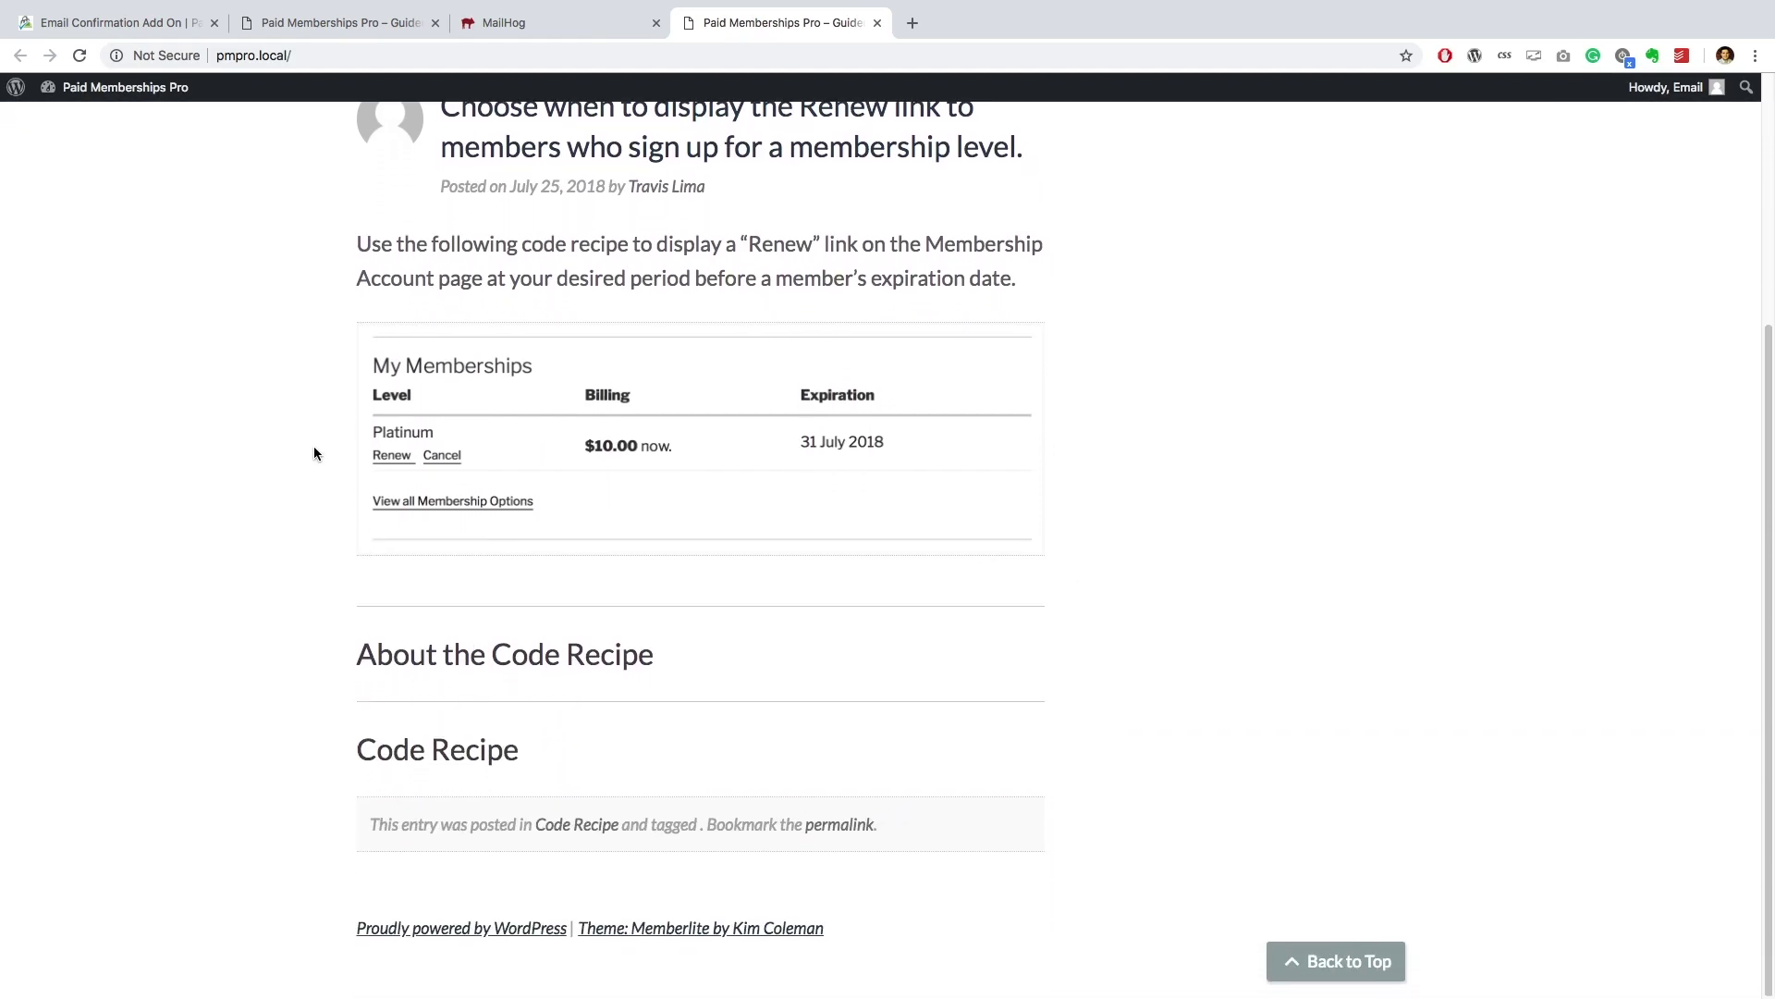
{"action": "scroll", "coordinate": [313, 446], "scroll_direction": "up", "scroll_amount": 3}
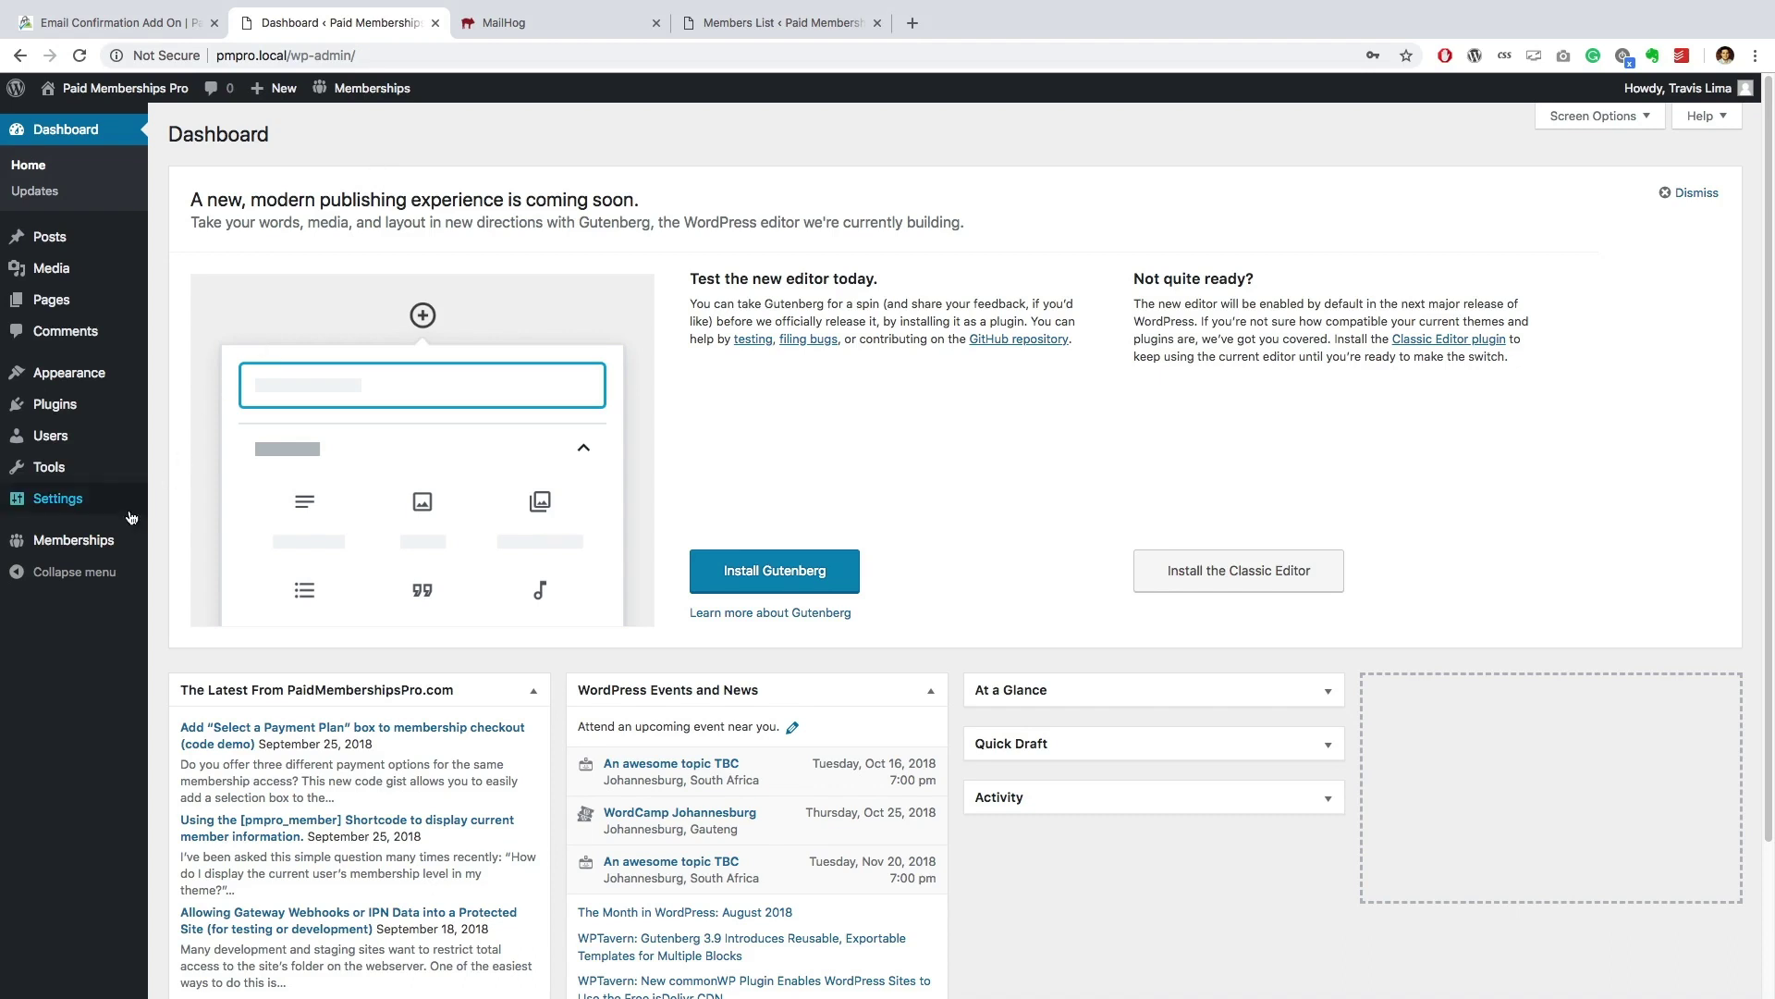
{"action": "mouse_move", "coordinate": [74, 540]}
{"action": "left_click", "coordinate": [199, 698]}
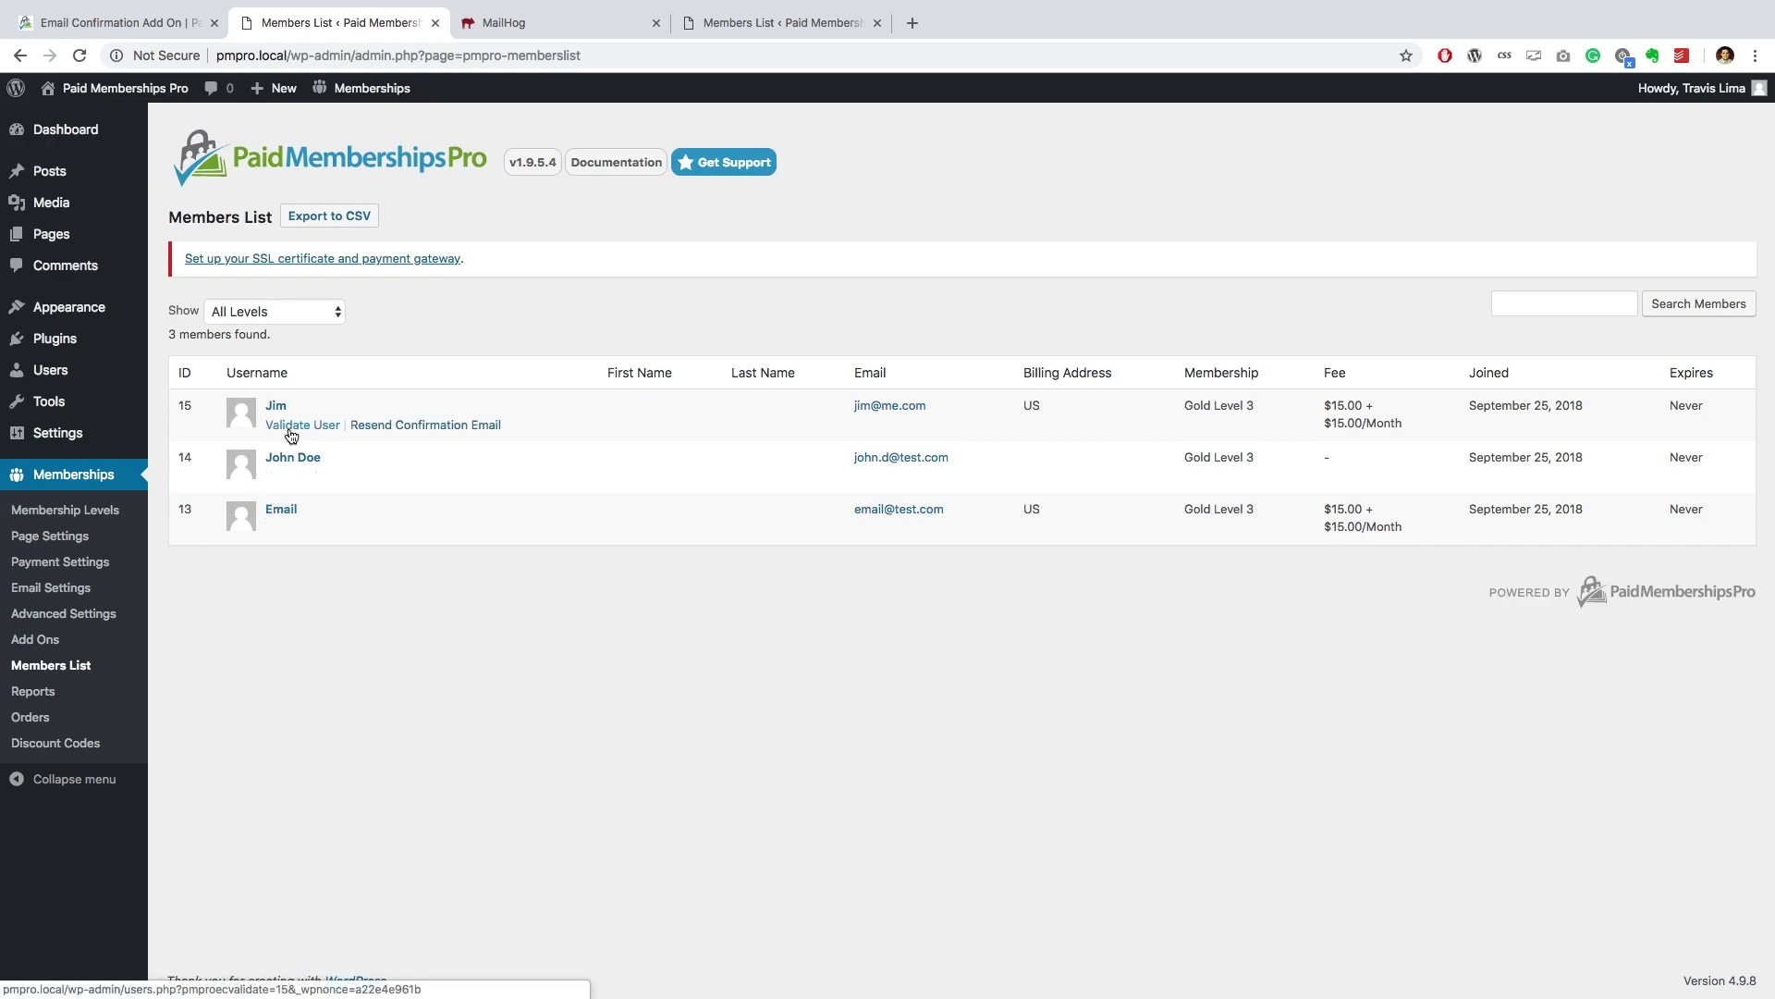
{"action": "mouse_move", "coordinate": [417, 414]}
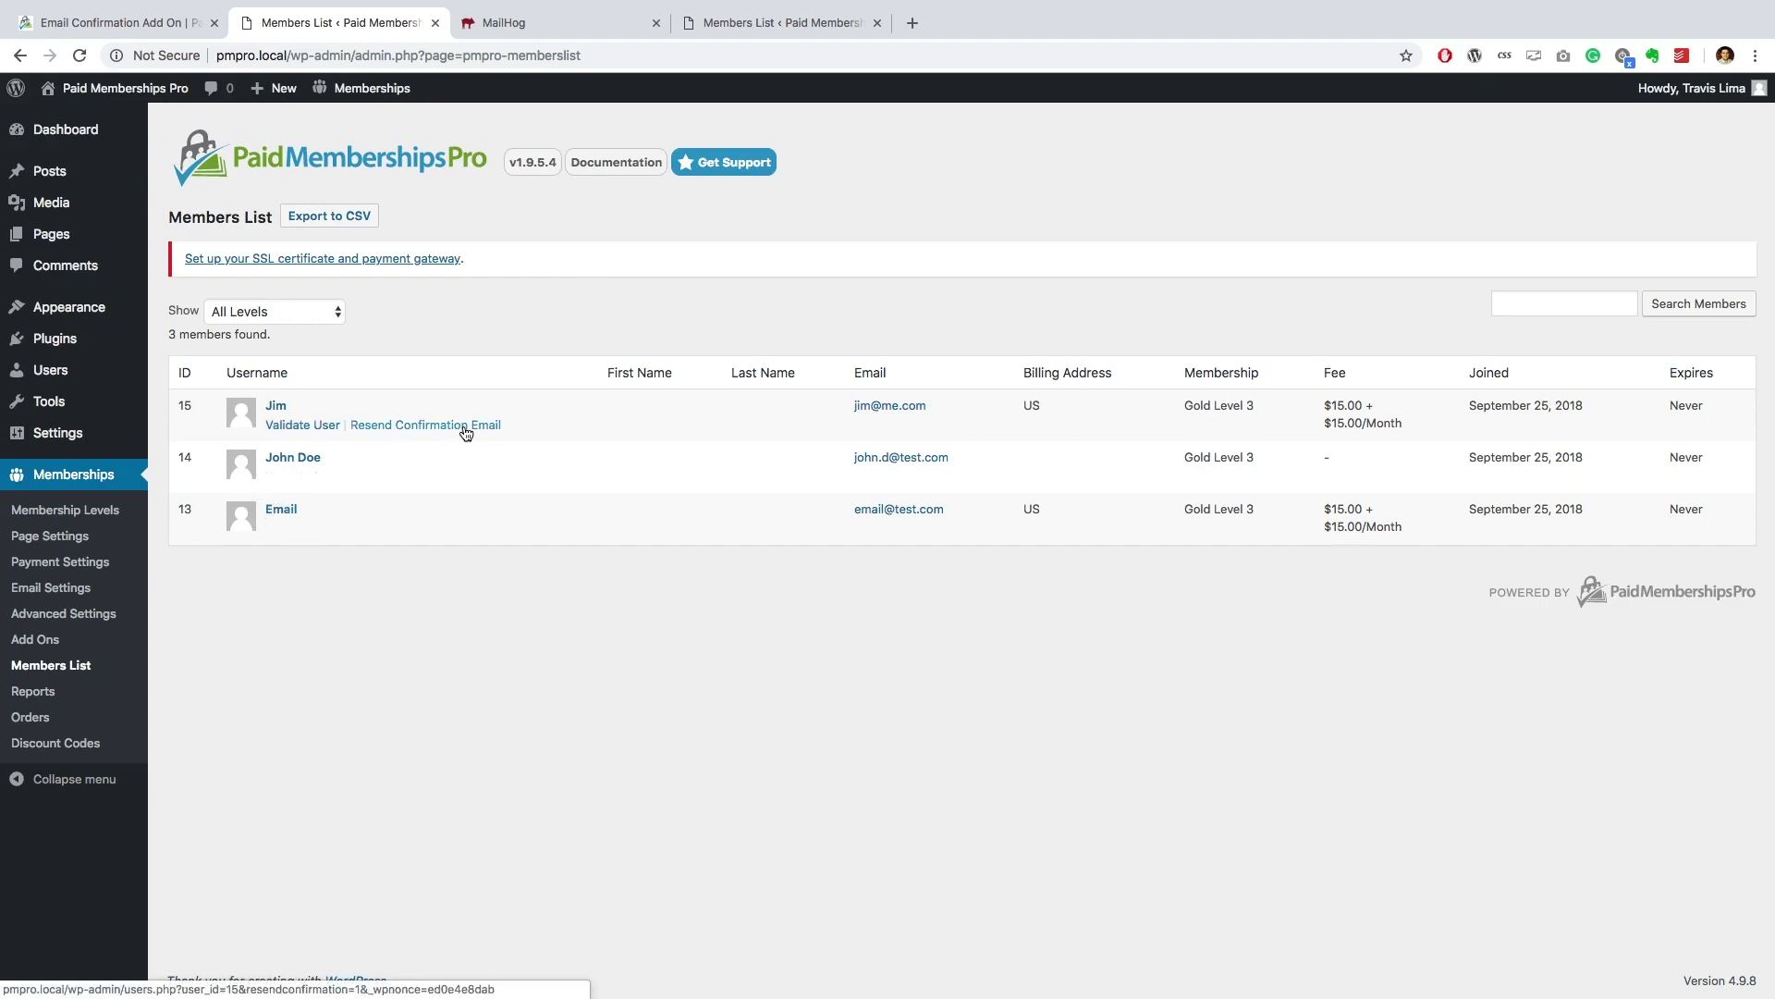
{"action": "left_click", "coordinate": [302, 425]}
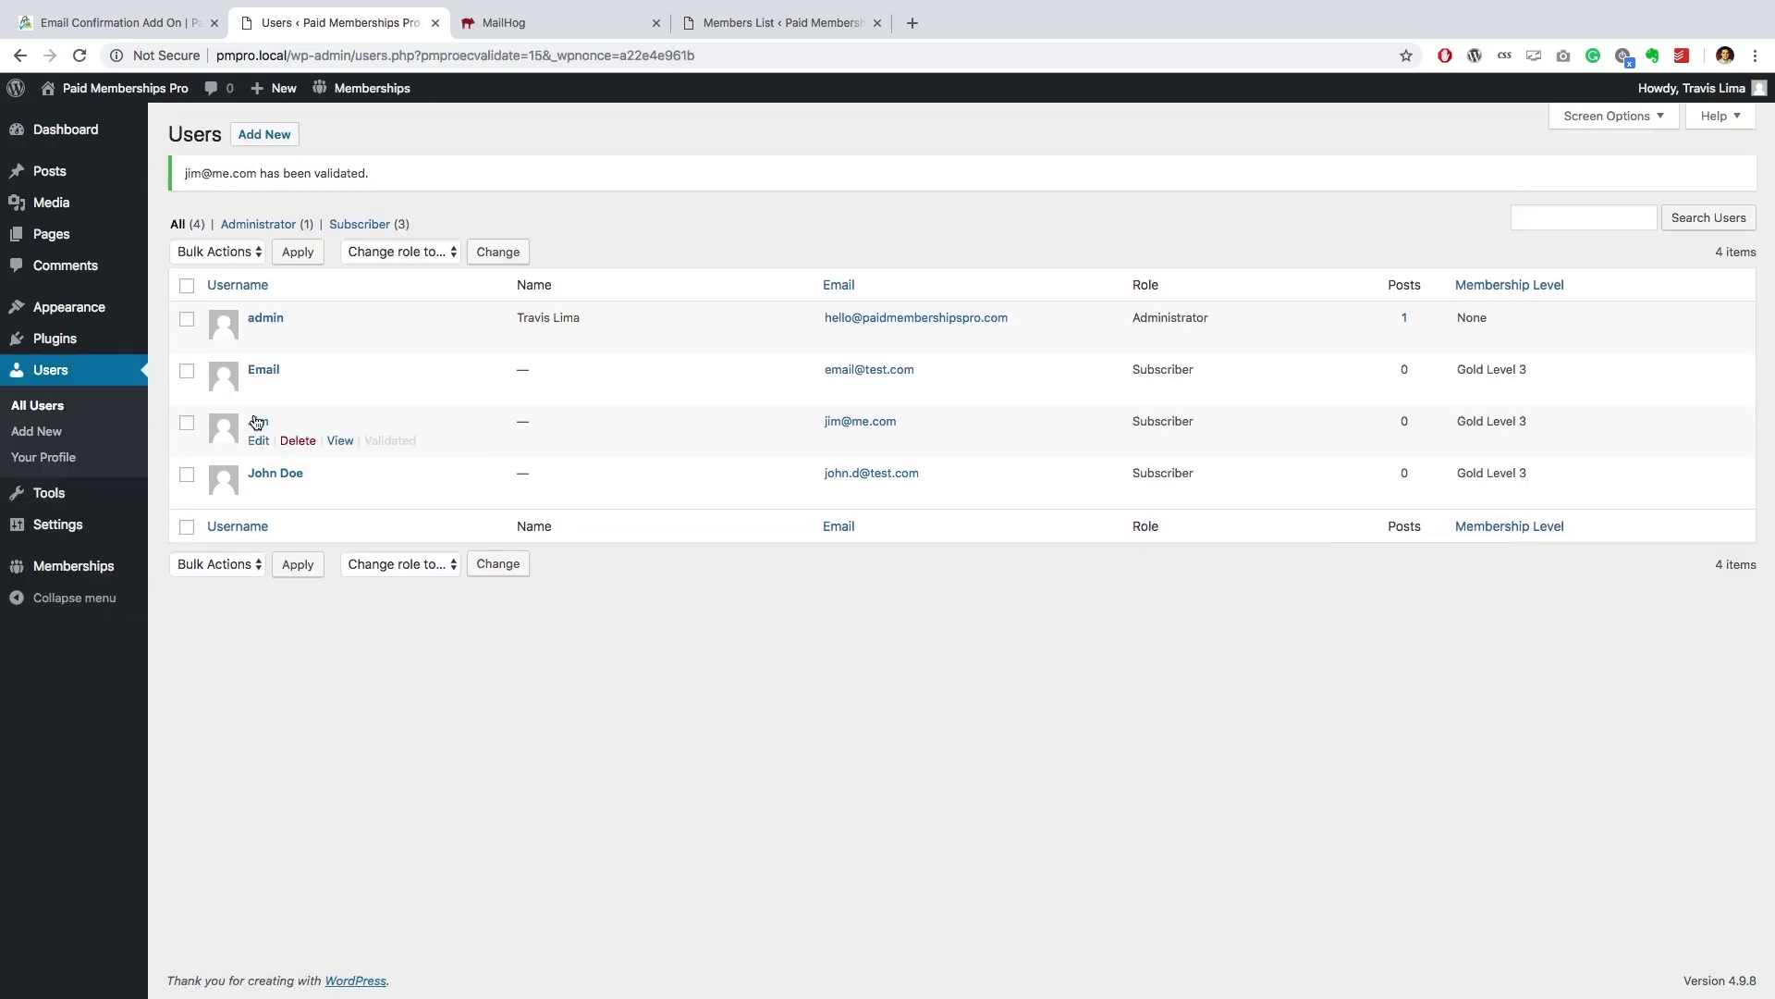
{"action": "mouse_move", "coordinate": [347, 430]}
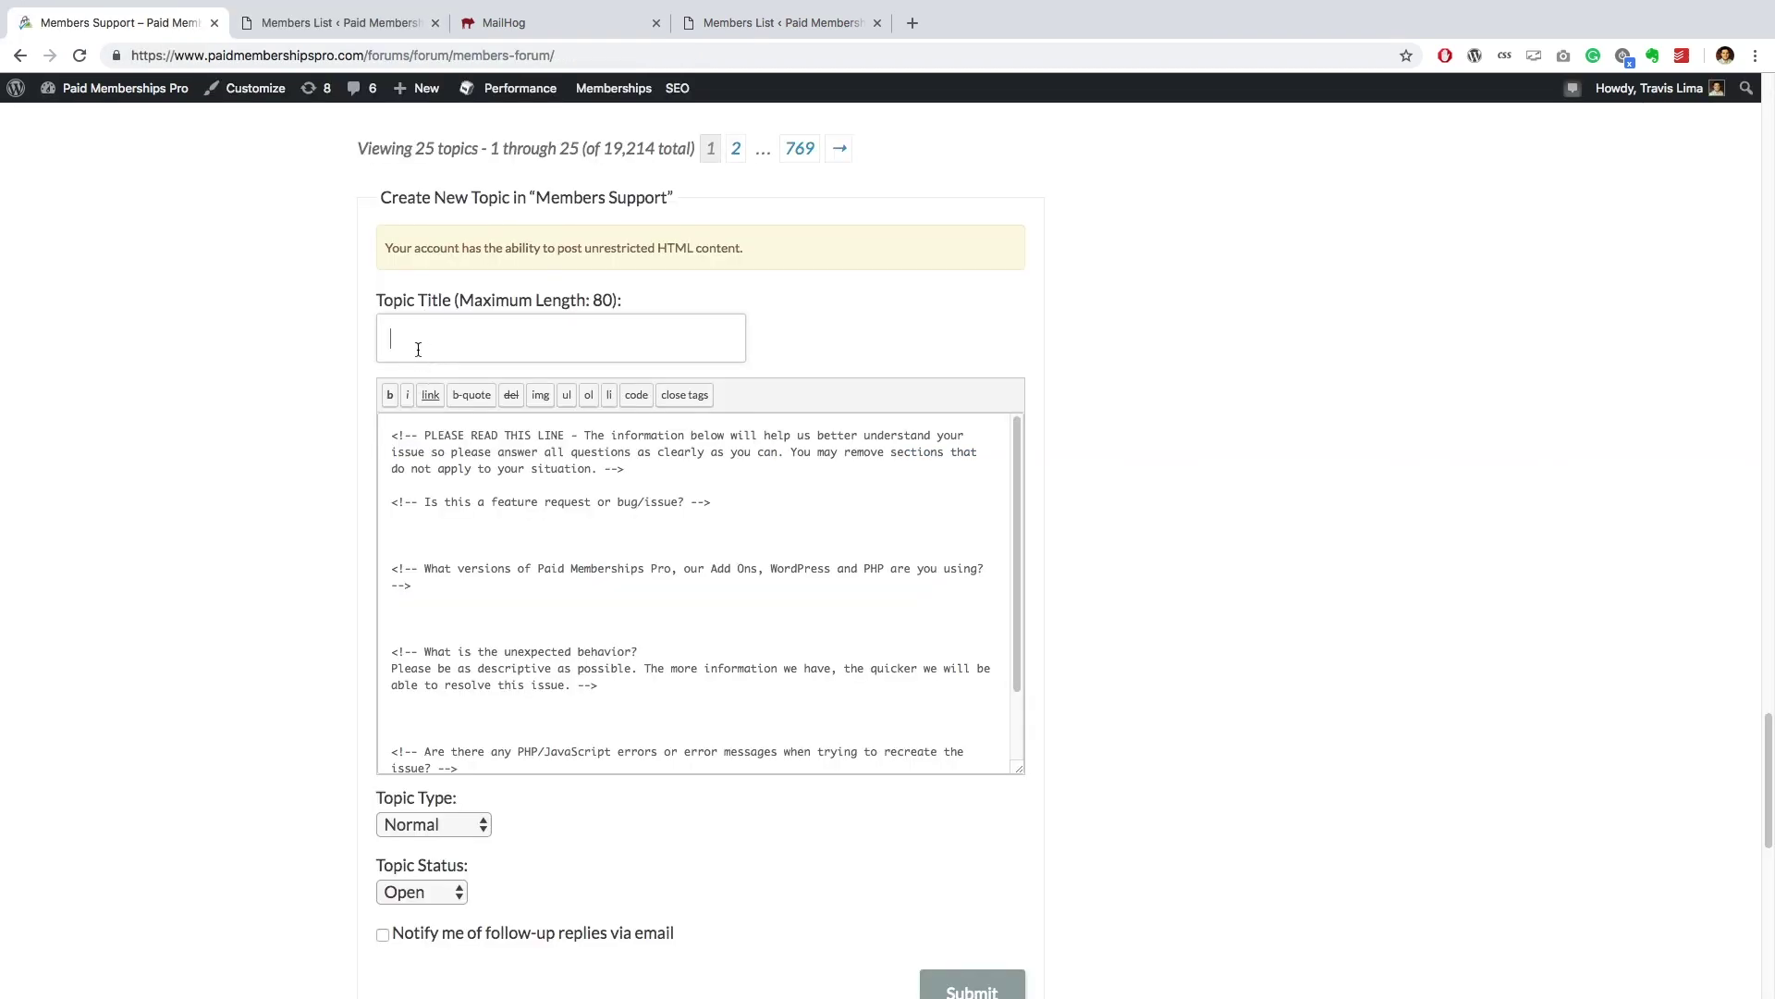
{"action": "type", "text": "Ne"}
{"action": "type", "text": "ed help setting up "}
{"action": "type", "text": "RH fields"}
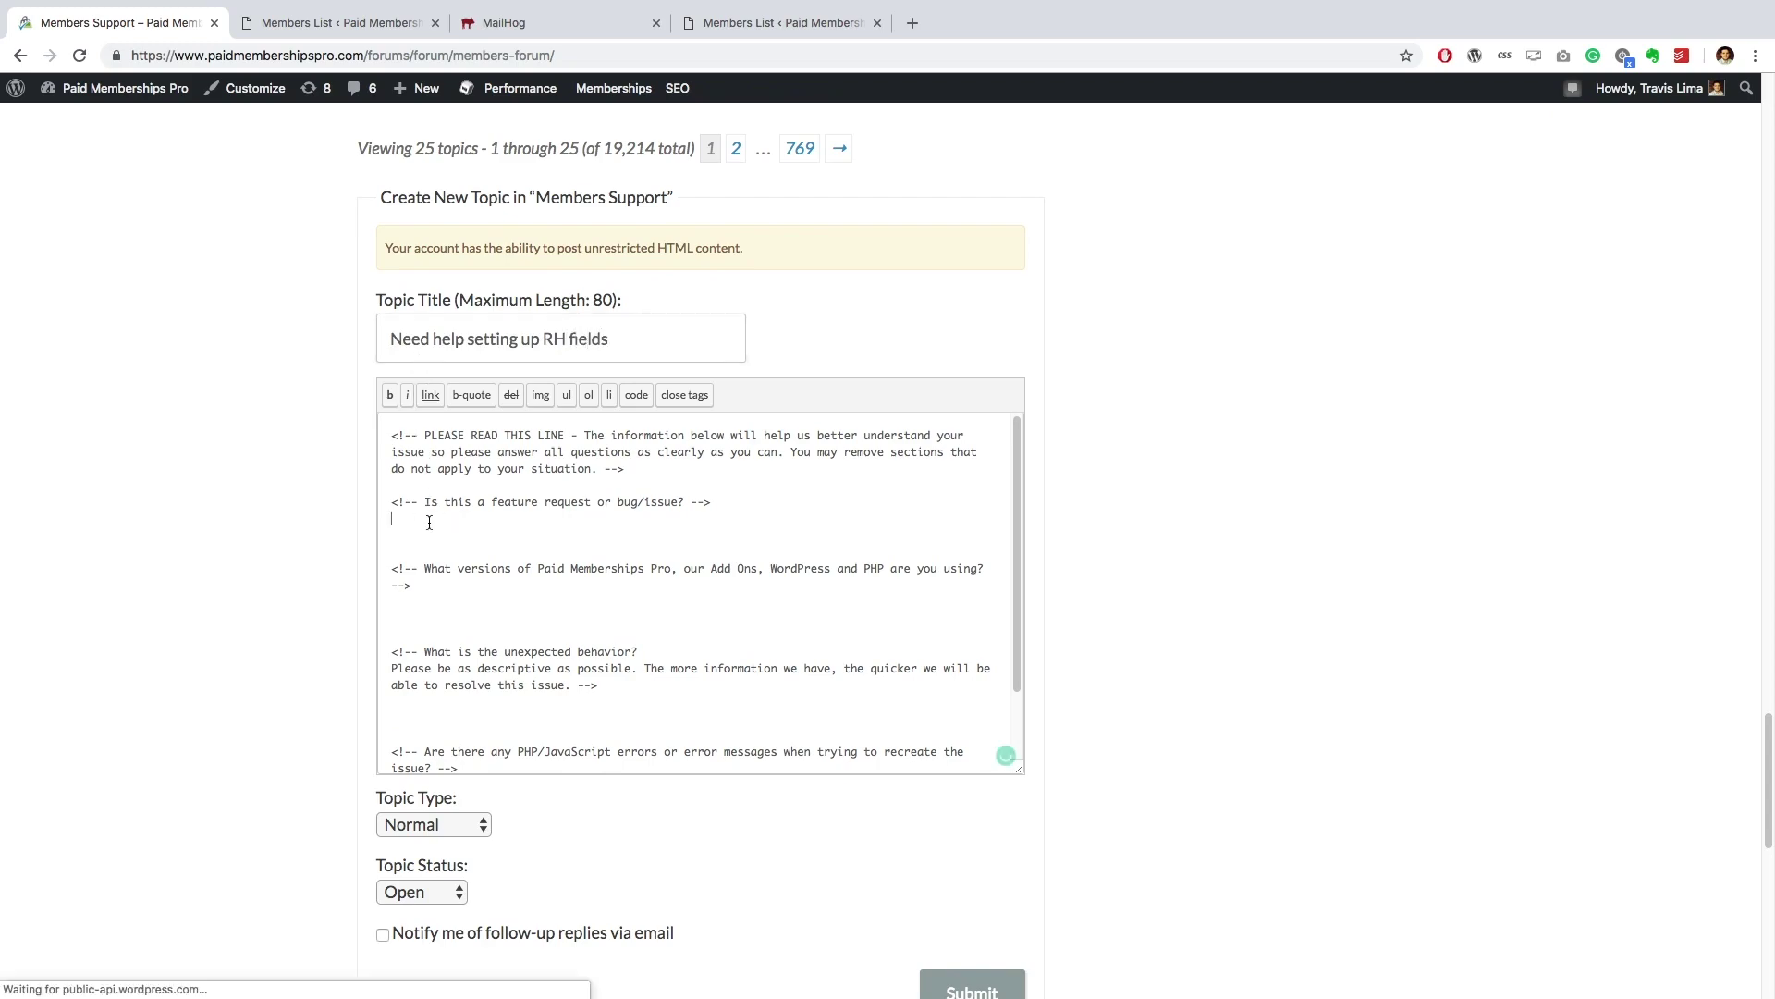
Start writing the description for the 'Need help setting up RH fields' topic
{"action": "left_click", "coordinate": [427, 523]}
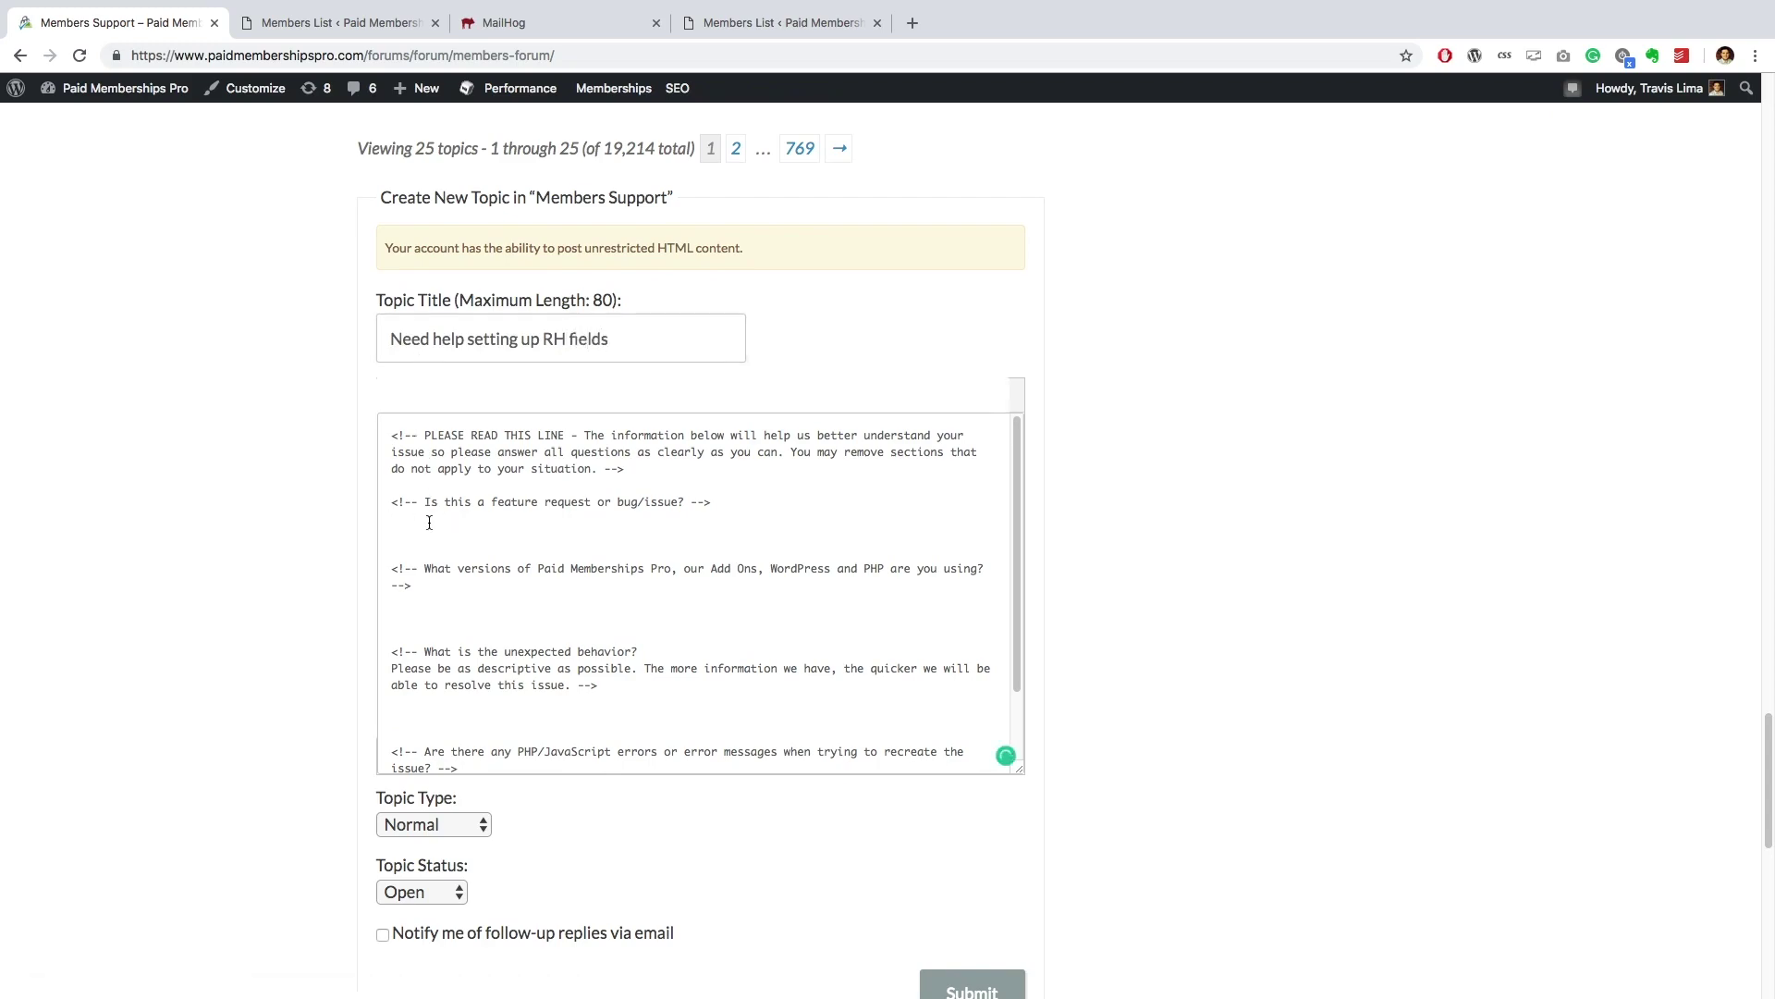